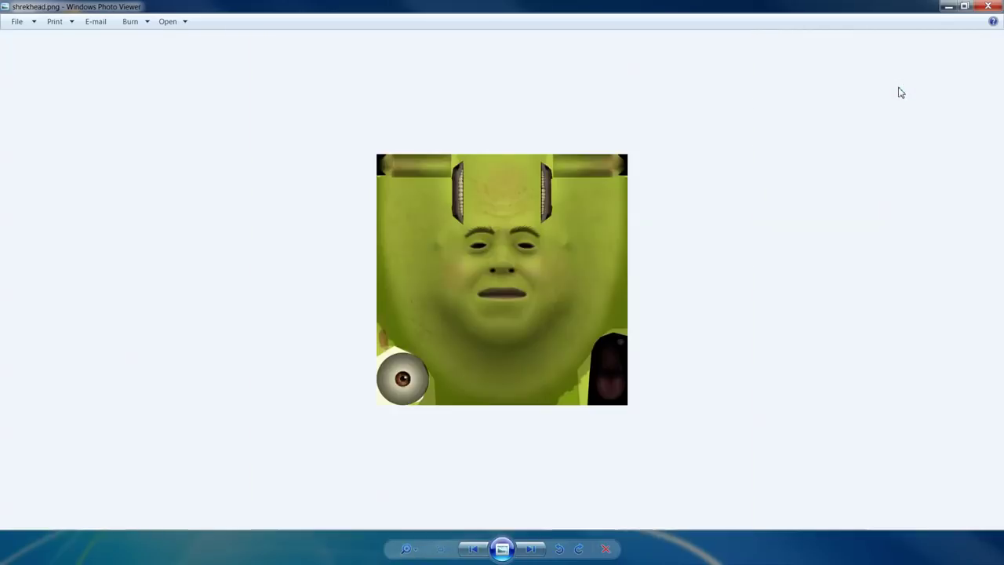
# - Close the shrekhead.png preview and clear the file selection in the Tutorial folder
pyautogui.click(987, 6)
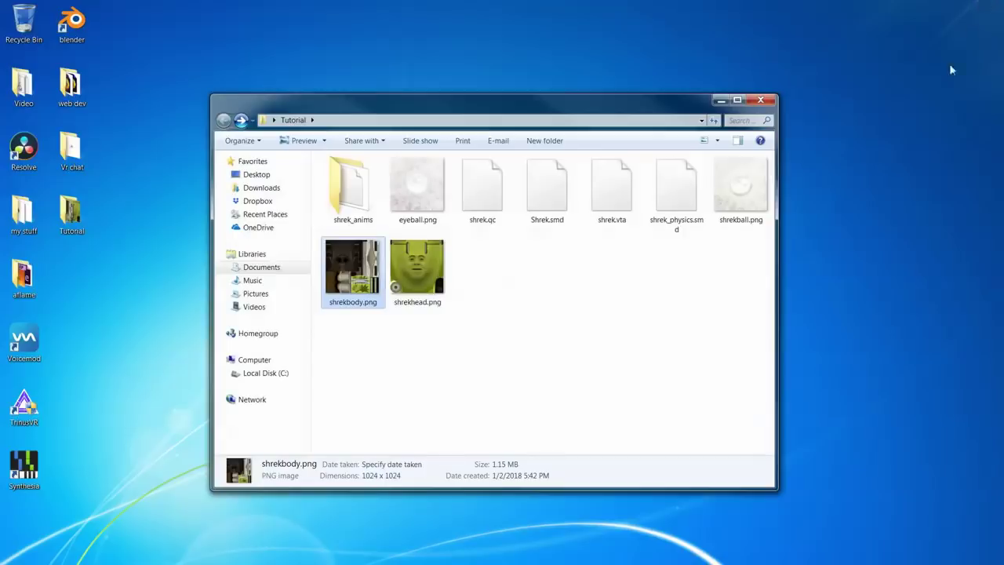
pyautogui.click(628, 320)
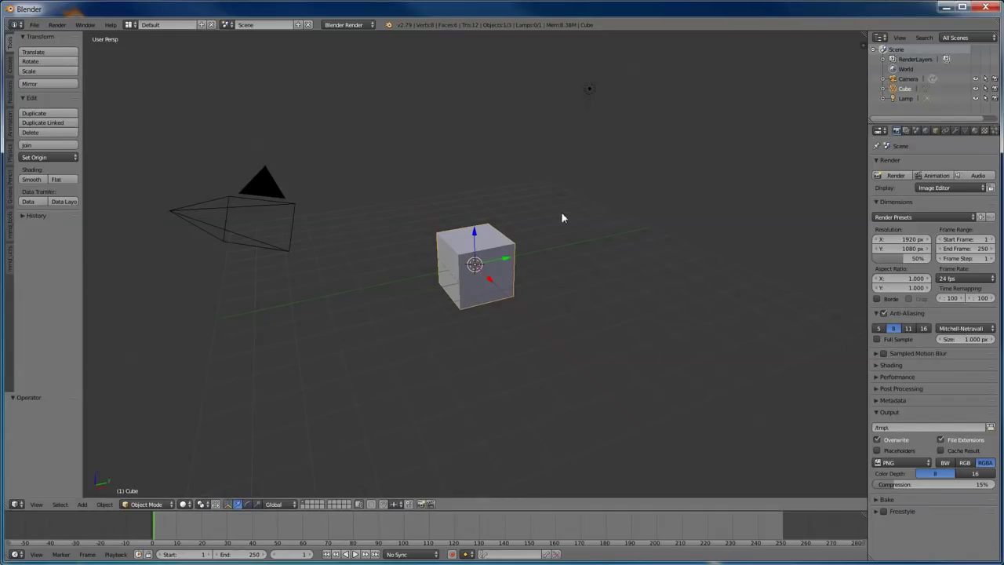
# - Delete the default cube and the lamp from the scene
pyautogui.press('x')
pyautogui.click(544, 217)
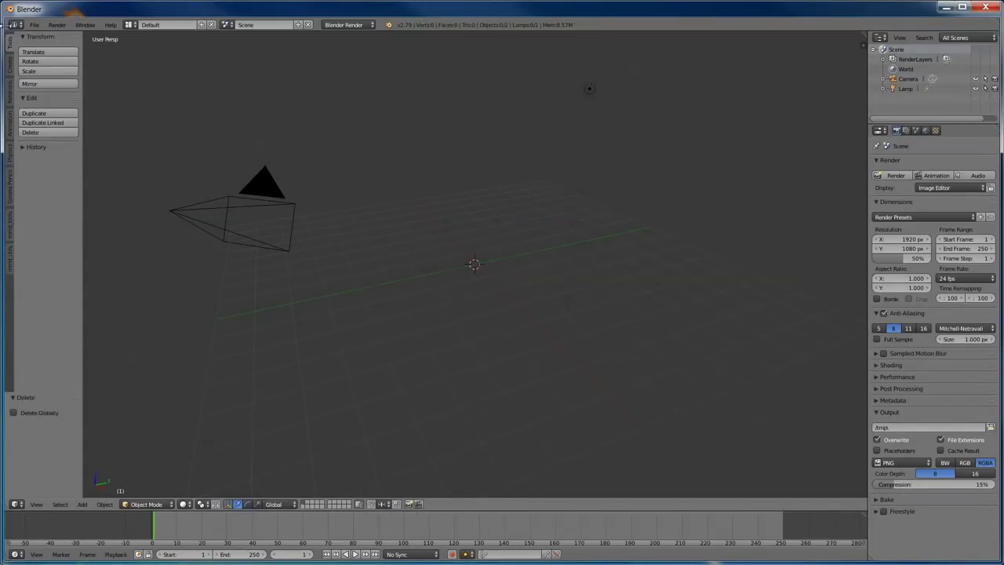
pyautogui.rightClick(593, 91)
pyautogui.press('x')
pyautogui.click(593, 92)
# - Import the Source Engine model Shrek.smd from the Tutorial folder on the desktop
pyautogui.click(34, 24)
pyautogui.moveTo(84, 213)
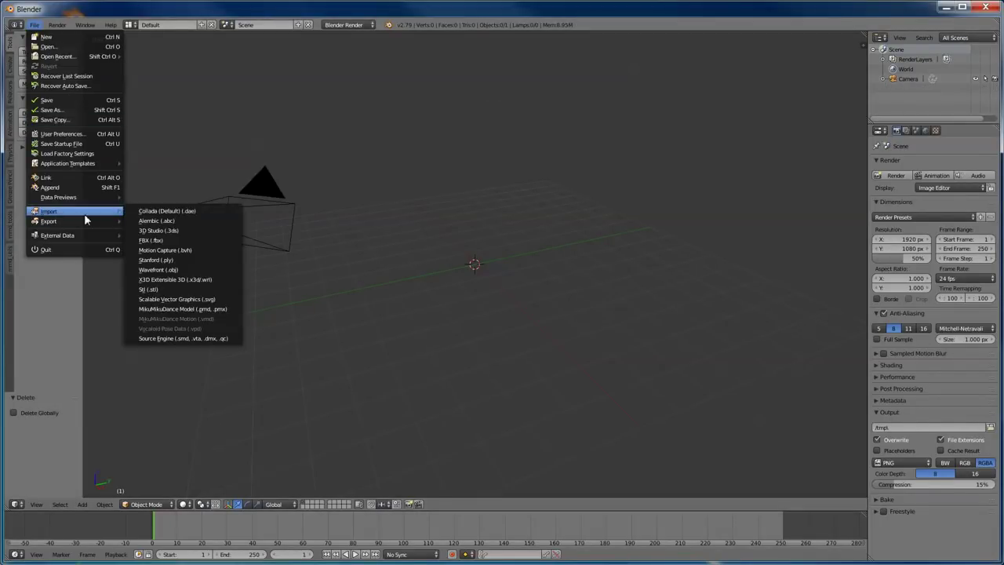
pyautogui.click(213, 334)
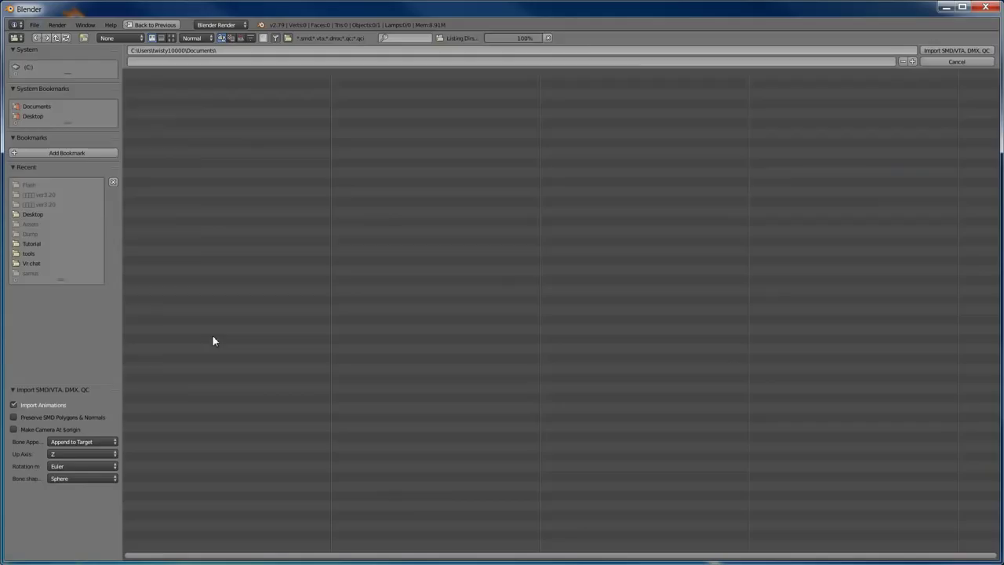
pyautogui.click(35, 119)
pyautogui.click(161, 123)
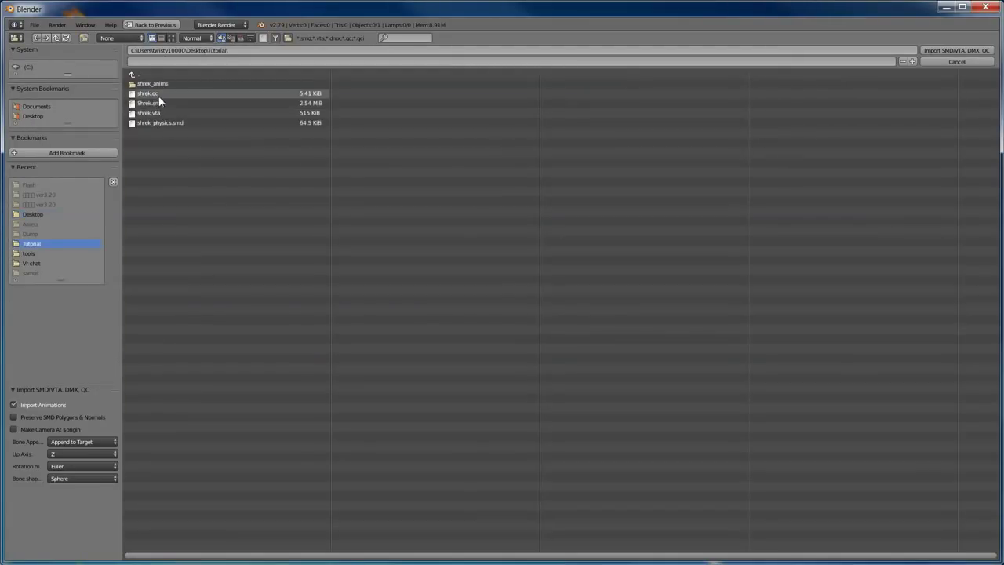
pyautogui.doubleClick(157, 103)
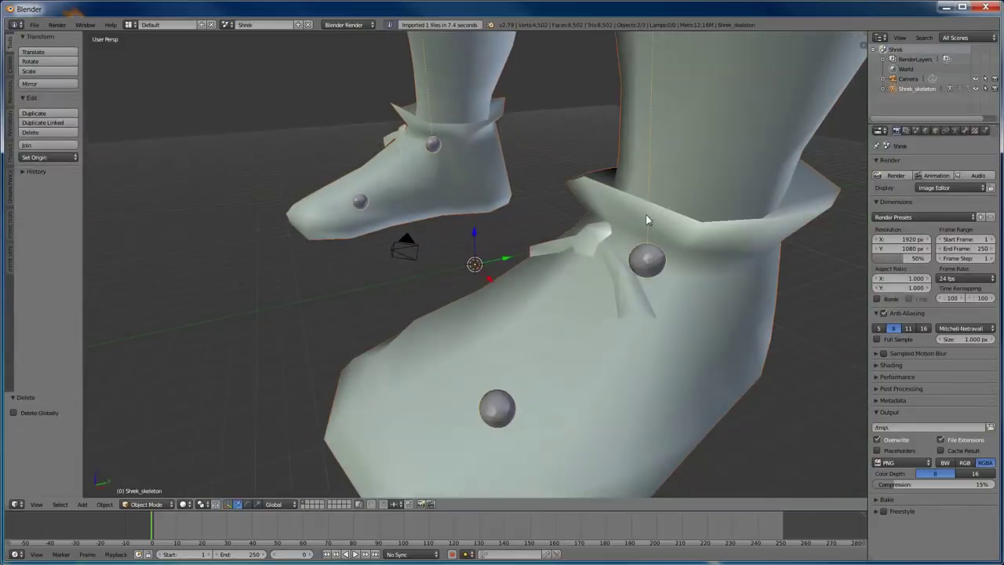
# - Scale the imported skeleton and model down uniformly to about 0.13
pyautogui.press('s')
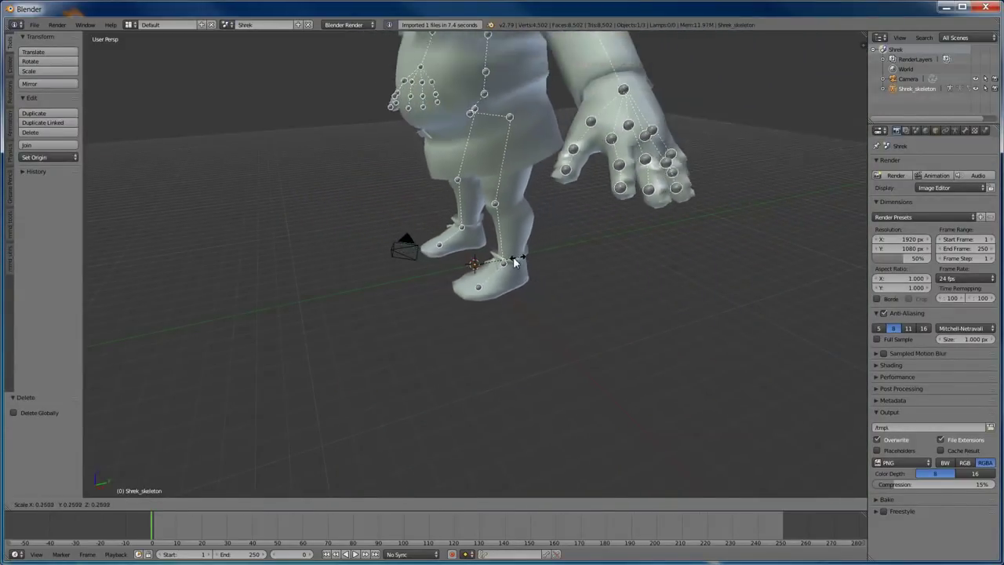
pyautogui.click(494, 262)
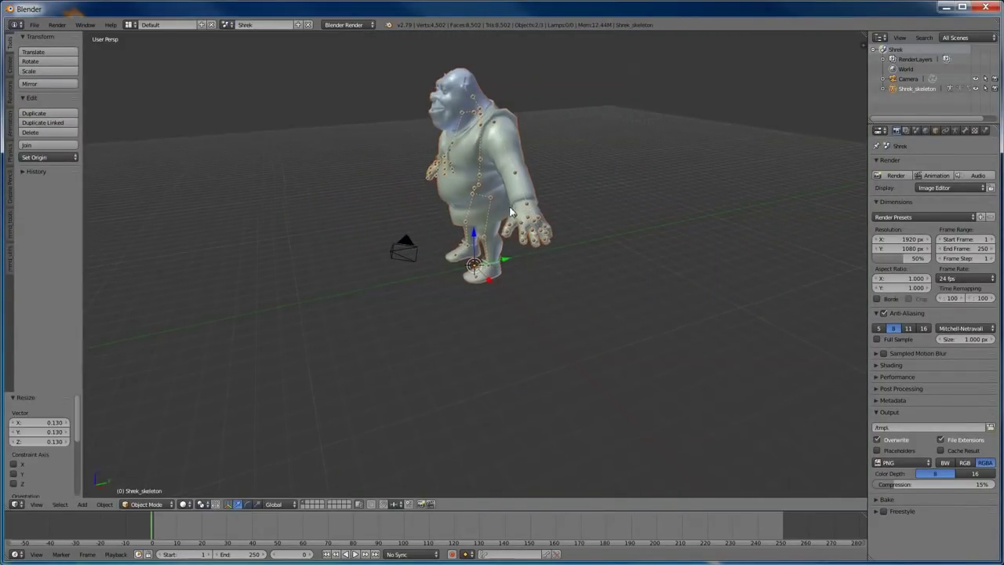
pyautogui.moveTo(509, 215); pyautogui.dragTo(564, 265, button='middle')
pyautogui.scroll(3, 565, 265)
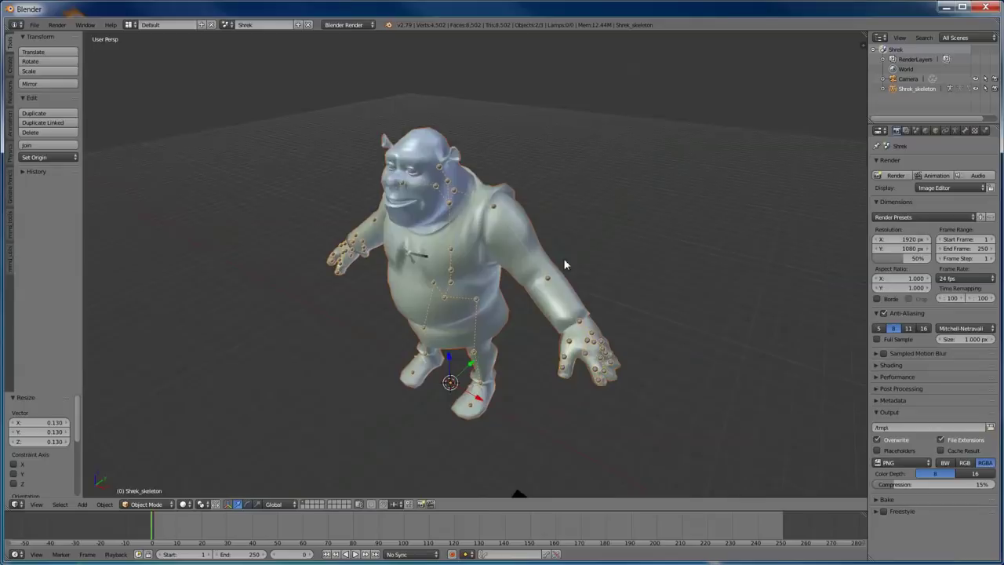
# - Select the Shrek mesh and enter Edit Mode
pyautogui.rightClick(547, 262)
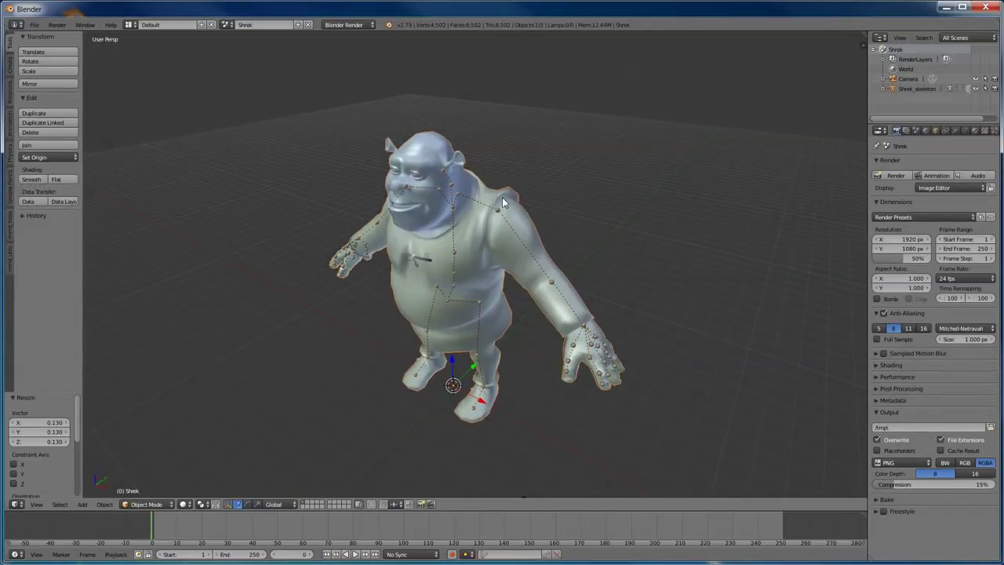
pyautogui.moveTo(503, 202); pyautogui.dragTo(520, 202, button='middle')
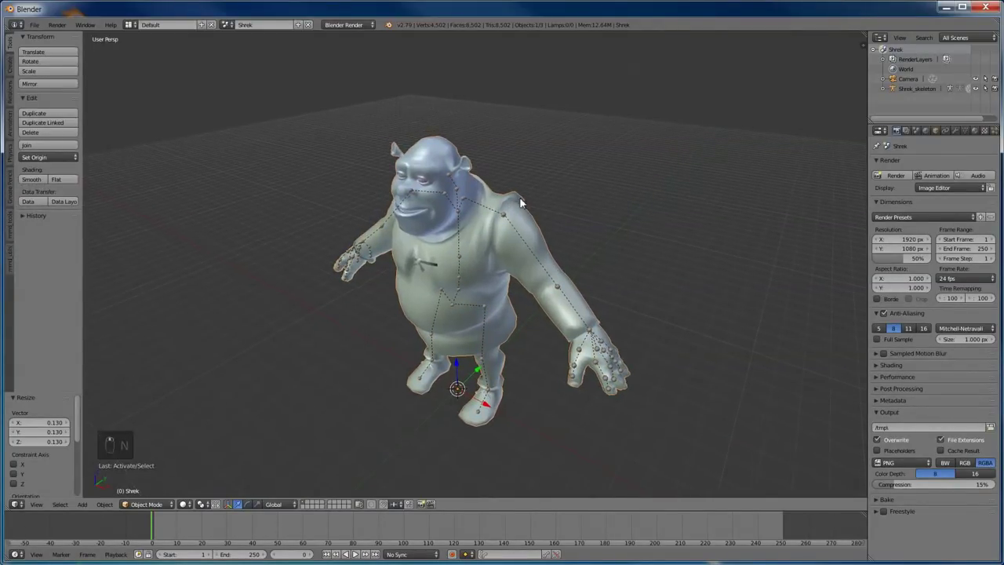
pyautogui.press('Tab')
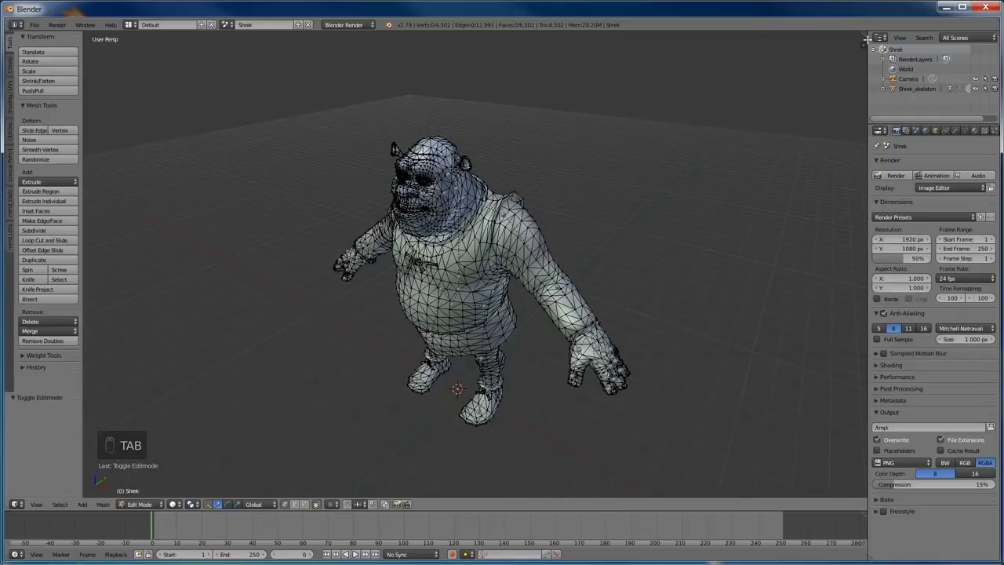
# - Split the 3D view, turn the new area into a UV/Image Editor and widen it
pyautogui.moveTo(868, 37); pyautogui.dragTo(697, 392)
pyautogui.click(708, 503)
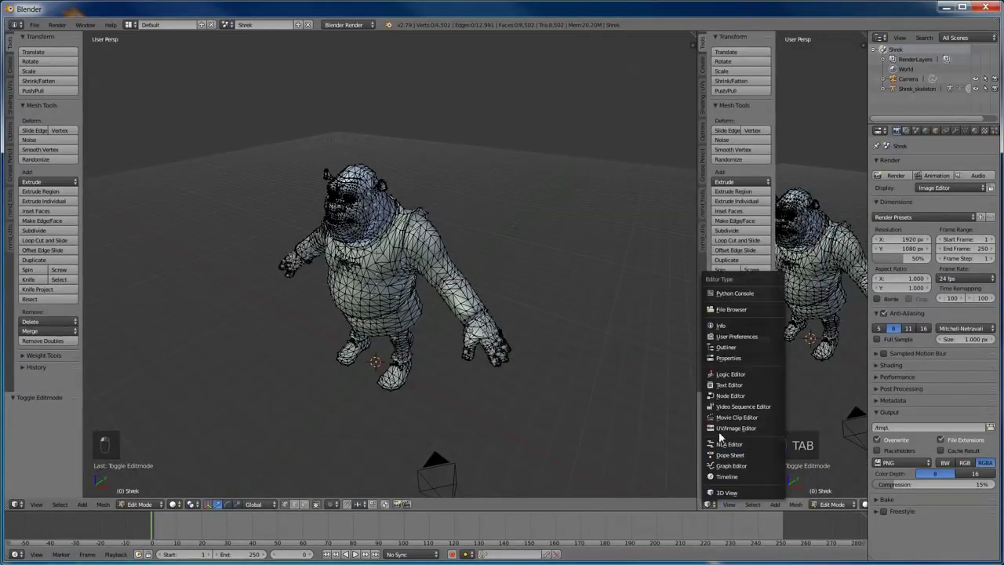
pyautogui.click(722, 427)
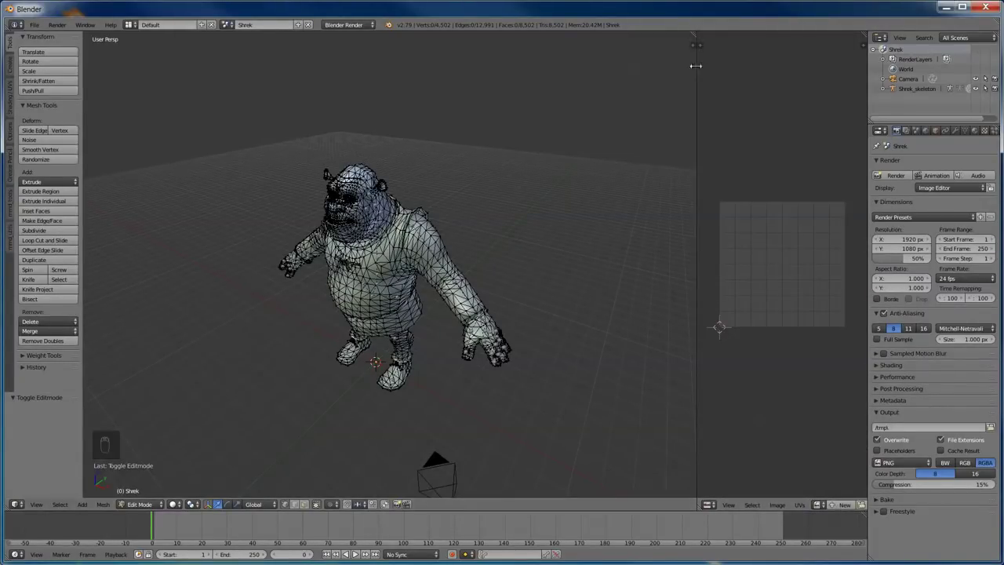
pyautogui.moveTo(696, 66); pyautogui.dragTo(650, 69)
# - Load eyeball.png, shrekball.png, shrekbody.png and shrekhead.png from the Tutorial folder into the UV/Image Editor
pyautogui.click(821, 504)
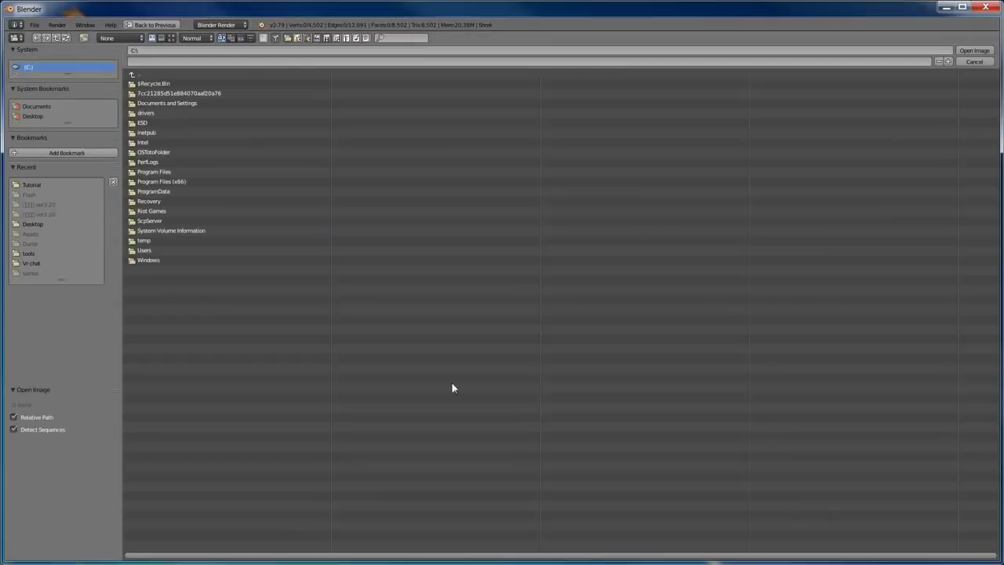
pyautogui.click(33, 185)
pyautogui.moveTo(169, 184); pyautogui.dragTo(153, 98)
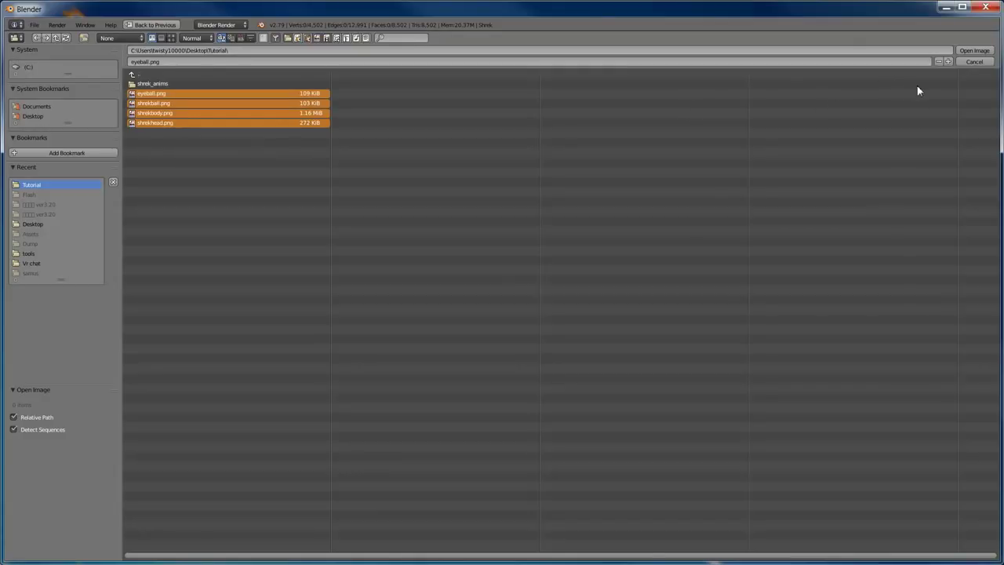
pyautogui.click(971, 52)
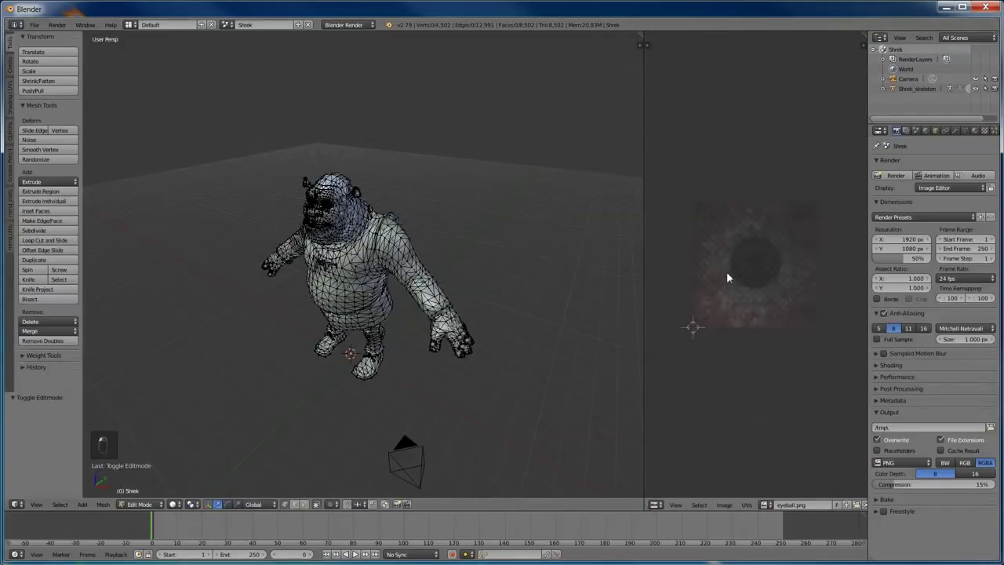
# - Show the material settings of the Shrek mesh with its list of material slots
pyautogui.scroll(1, 724, 284)
pyautogui.scroll(1, 558, 263)
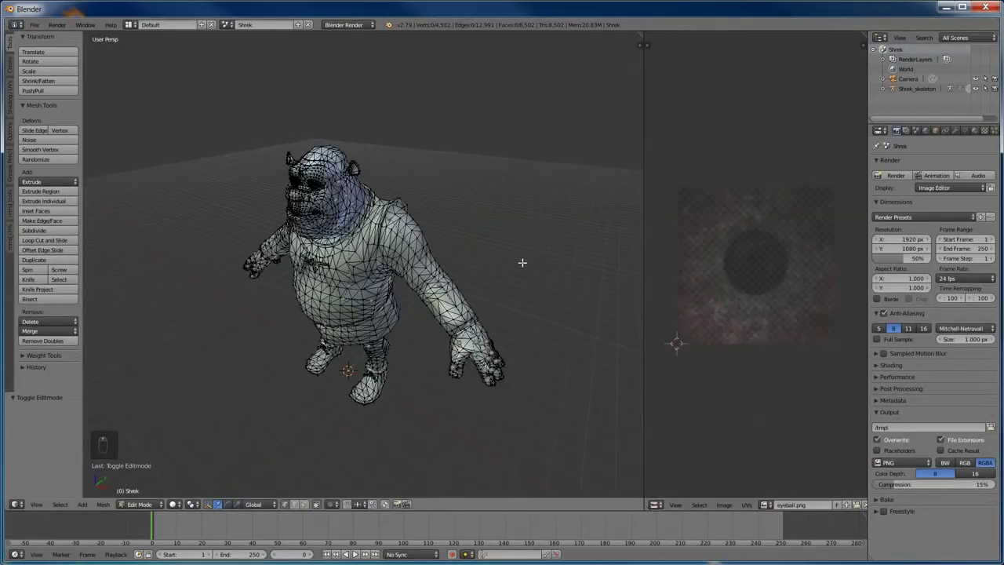
pyautogui.moveTo(523, 262); pyautogui.dragTo(523, 261, button='middle')
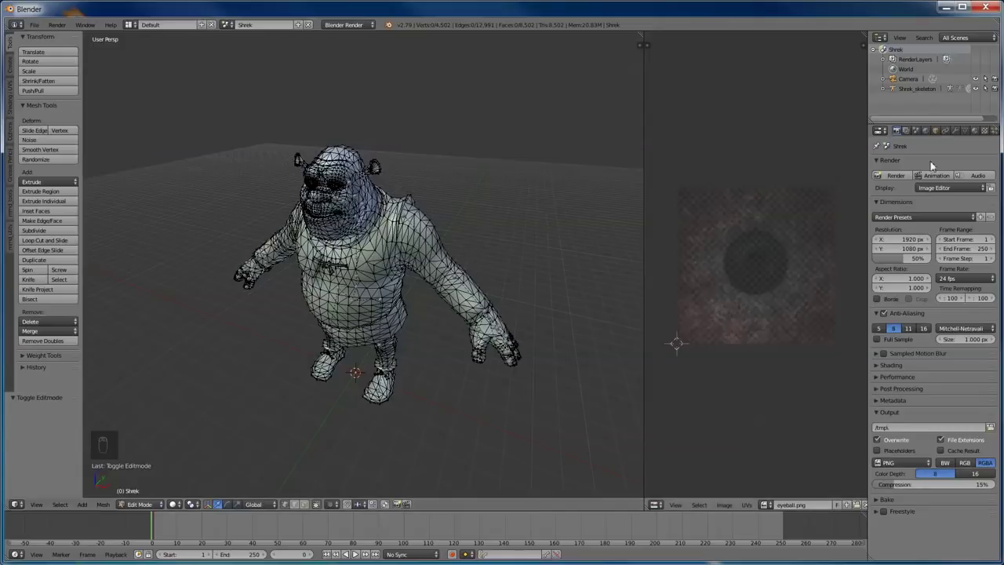
pyautogui.click(974, 131)
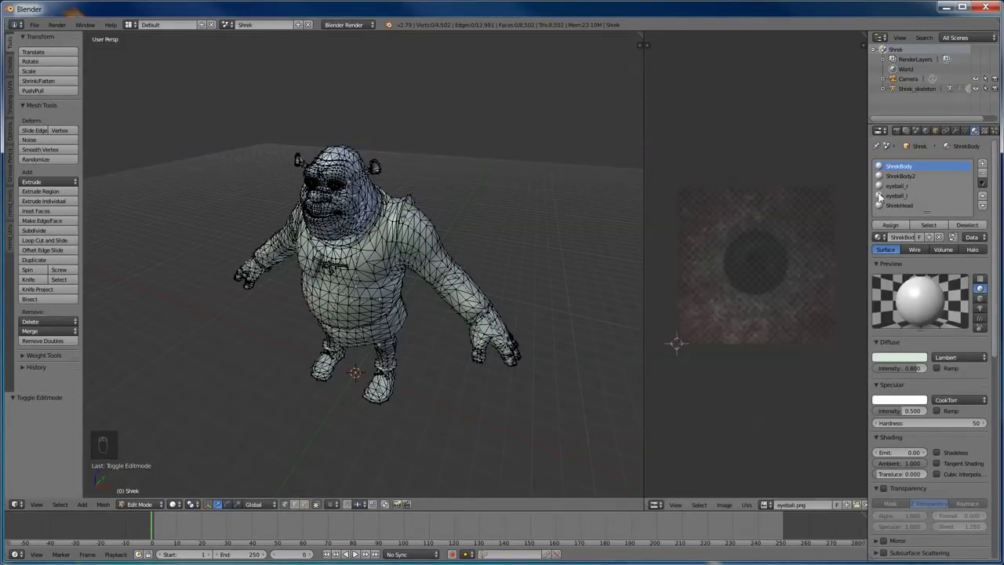
pyautogui.scroll(-1, 933, 190)
pyautogui.scroll(1, 936, 192)
# - Move the ShrekBody material to the end of the slot list and back to the top
pyautogui.click(983, 205)
pyautogui.click(983, 205)
pyautogui.click(982, 206)
pyautogui.click(982, 205)
pyautogui.click(982, 195)
pyautogui.click(982, 195)
pyautogui.click(981, 195)
pyautogui.click(982, 195)
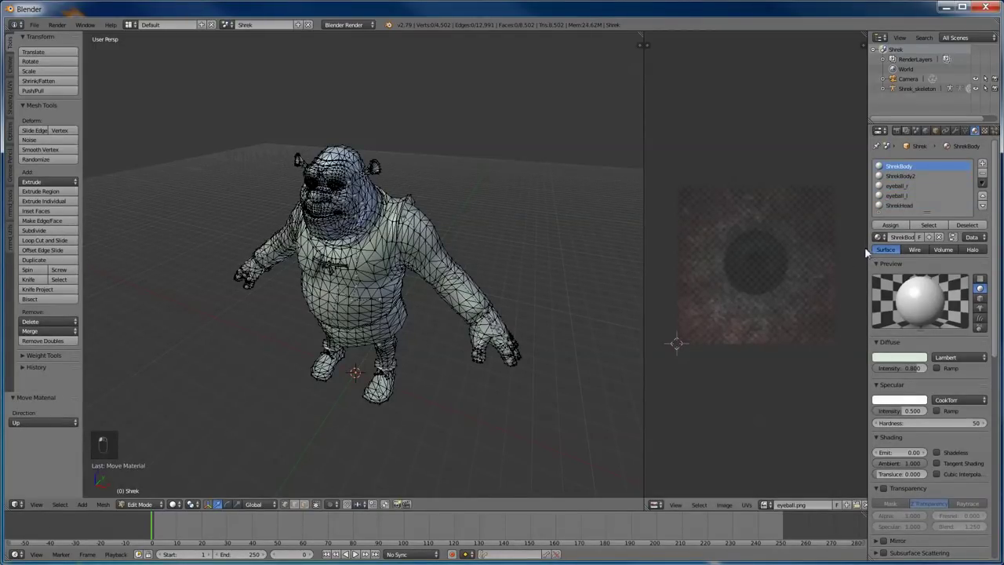
# - Select the faces that use the ShrekBody material and assign the shrekbody.png image to them
pyautogui.click(927, 226)
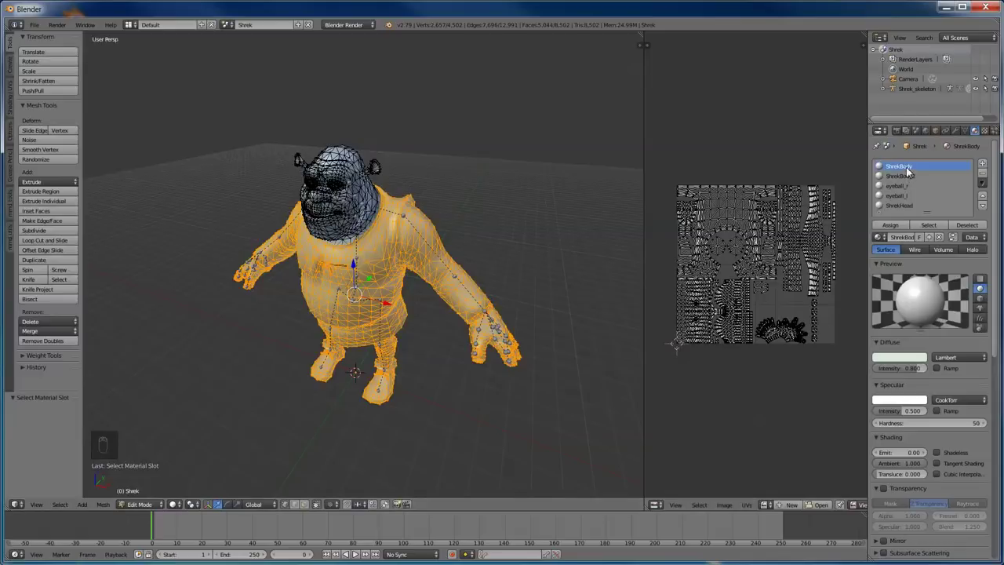
pyautogui.click(767, 502)
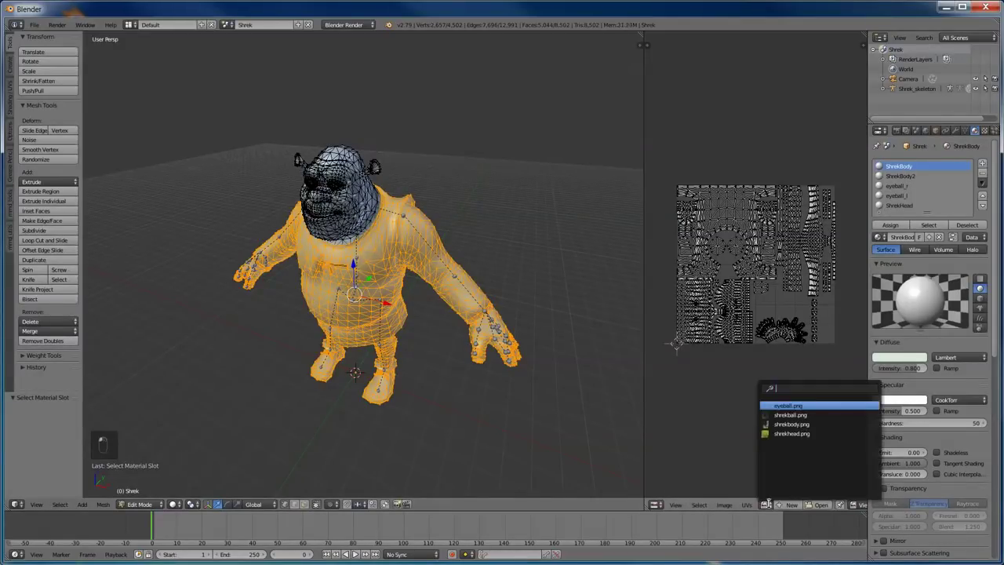
pyautogui.click(791, 424)
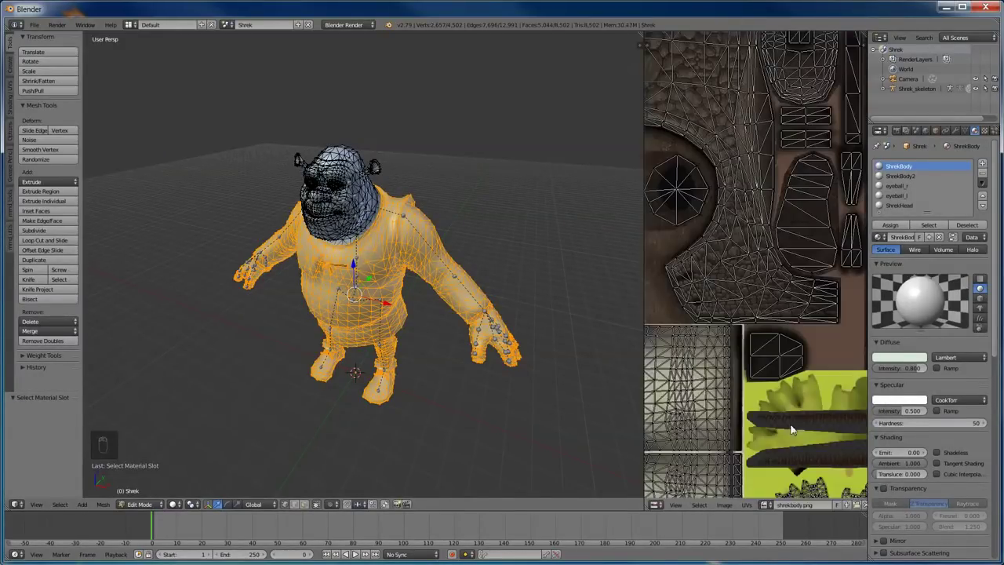
# - Return to Object Mode and set the viewport shading to Texture
pyautogui.press('Tab')
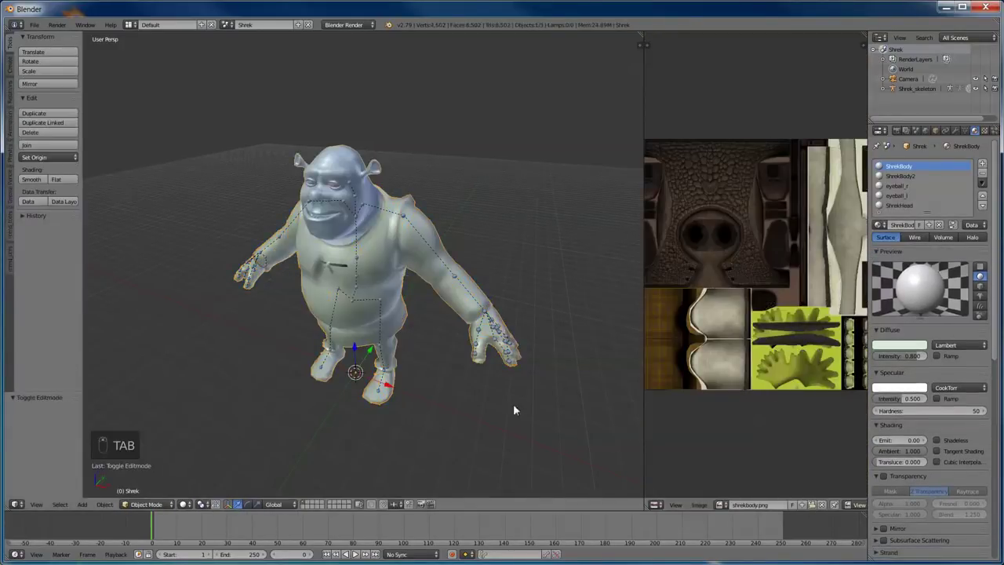
pyautogui.click(182, 503)
pyautogui.click(206, 453)
pyautogui.click(187, 504)
pyautogui.click(199, 465)
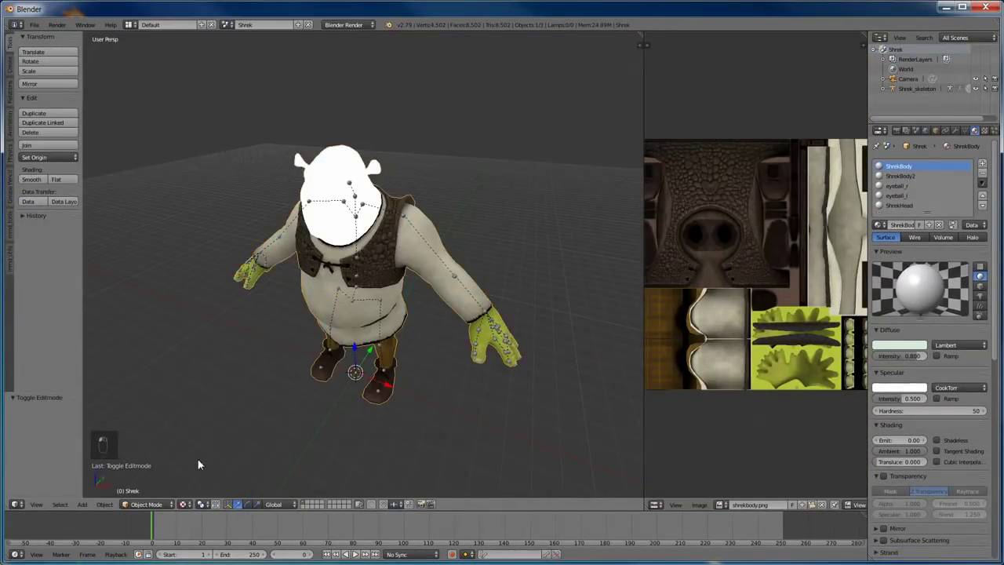
# - Go back to Edit Mode and deselect the faces of the ShrekBody material
pyautogui.press('Tab')
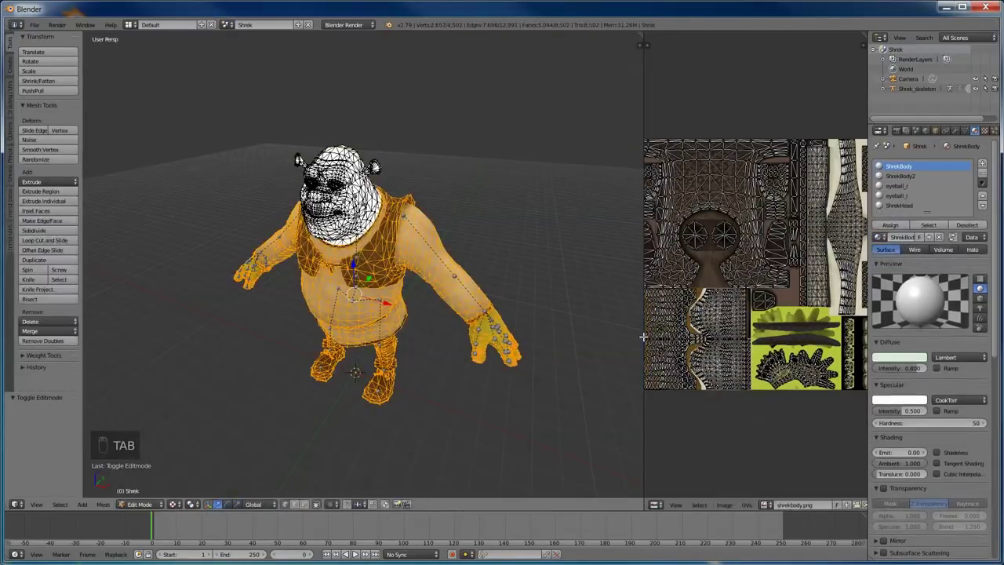
pyautogui.press('Tab')
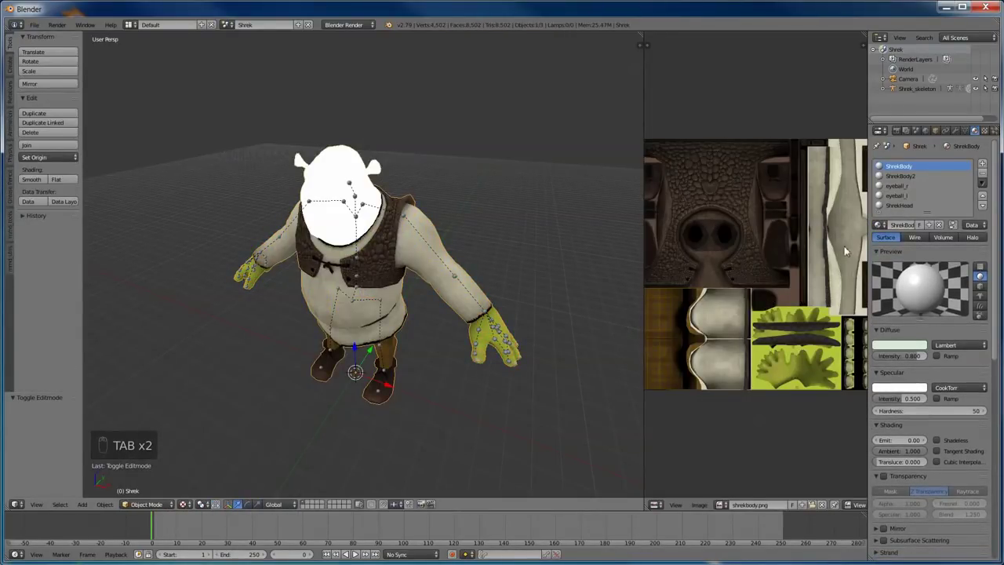
pyautogui.press('Tab')
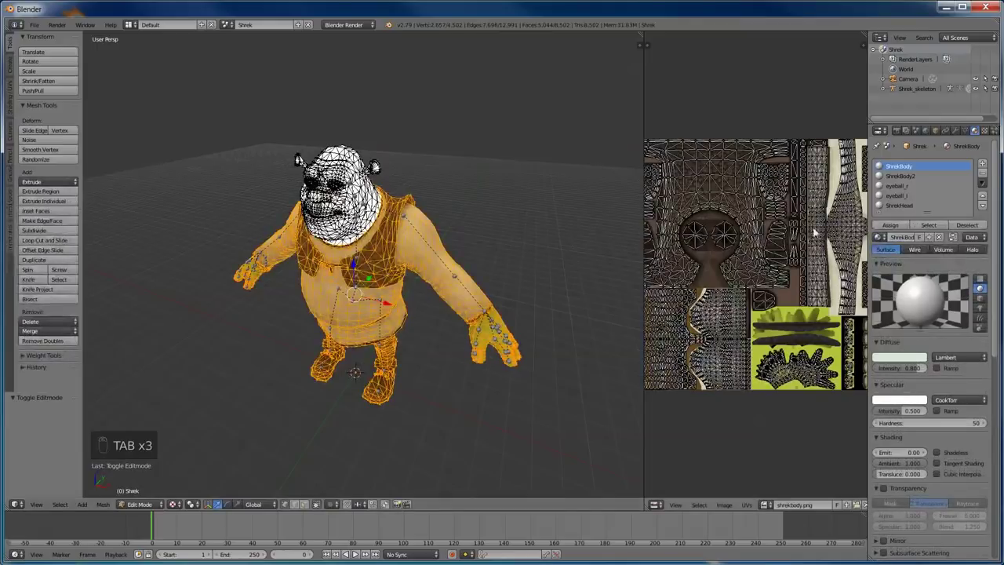
pyautogui.click(910, 177)
pyautogui.click(898, 166)
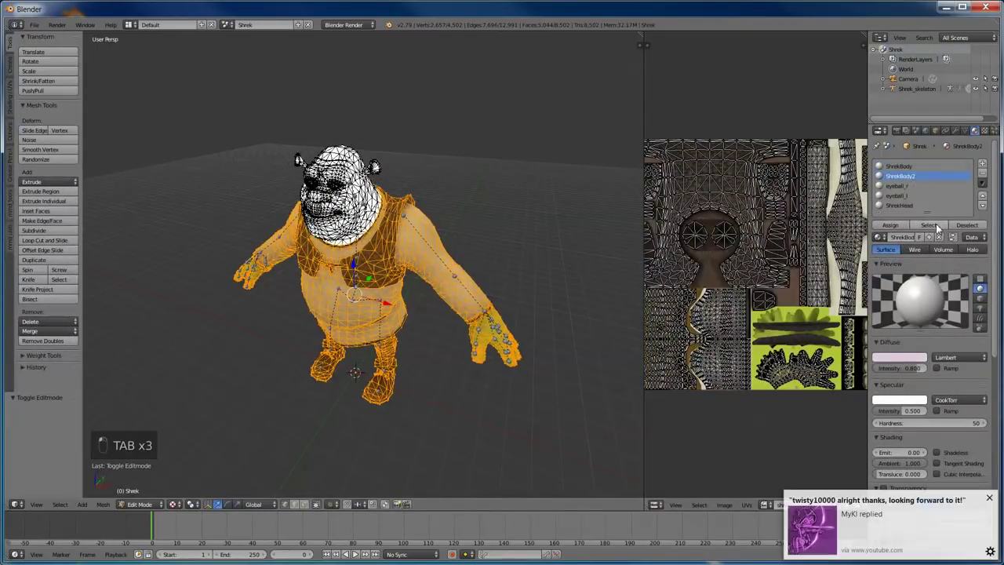
pyautogui.click(956, 227)
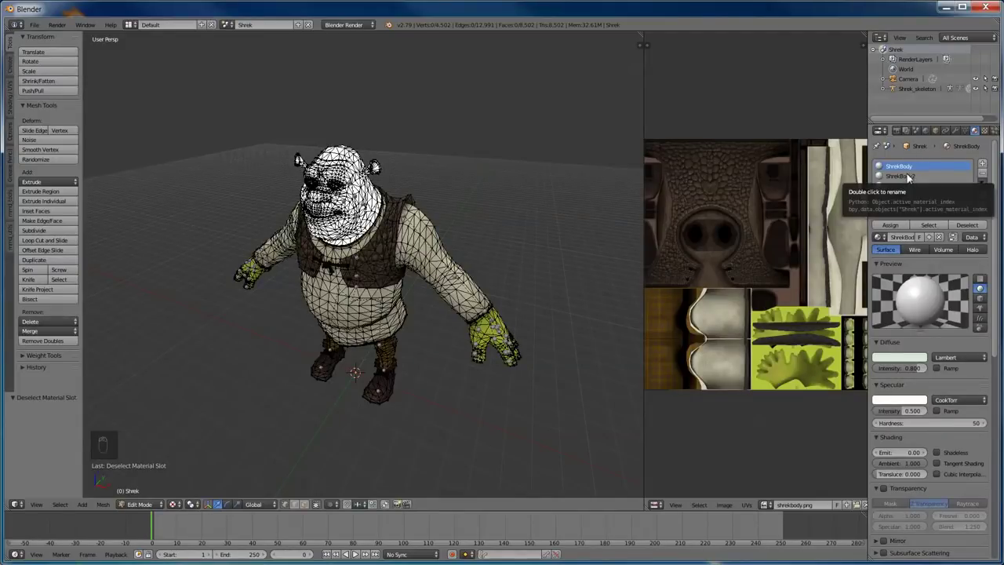
pyautogui.press('a')
pyautogui.press('a')
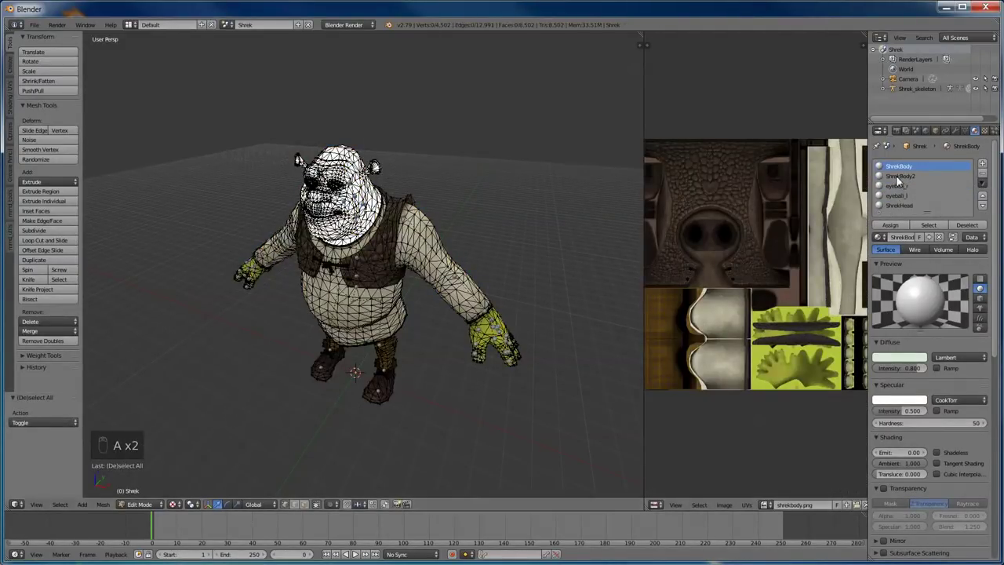
# - Select the faces that use the ShrekBody2 material and assign the shrekbody.png image to them
pyautogui.click(898, 177)
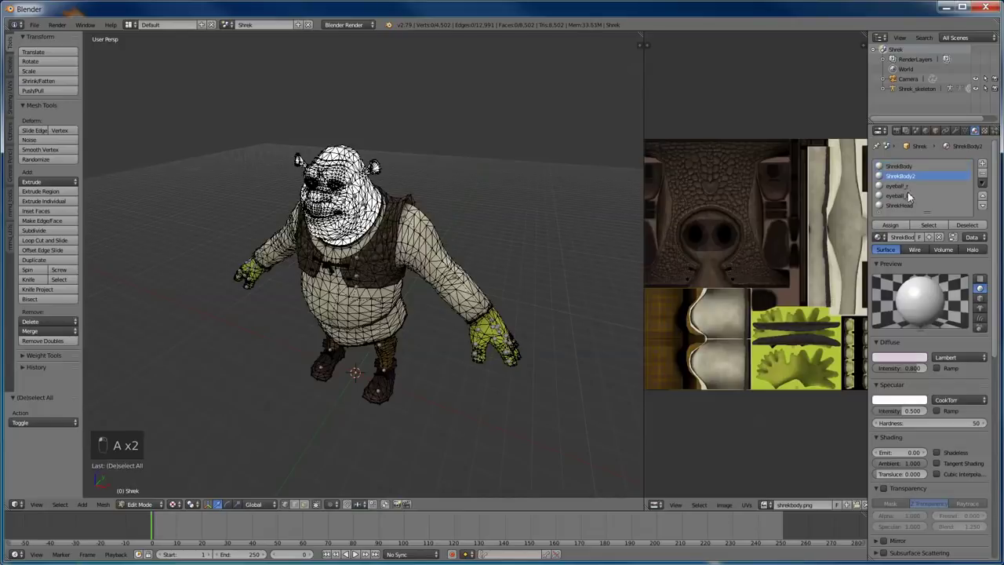
pyautogui.click(930, 227)
pyautogui.scroll(8, 774, 298)
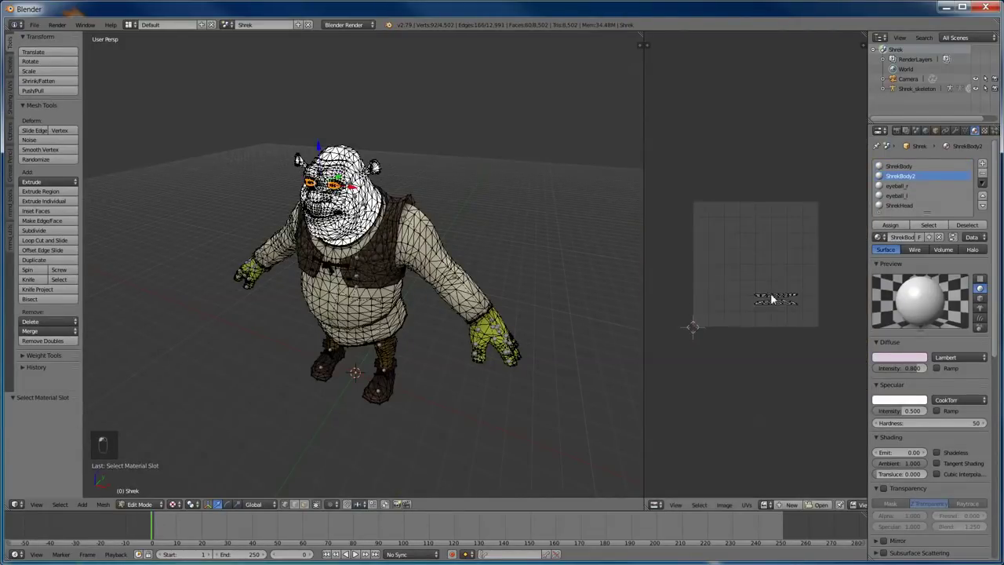
pyautogui.press('Tab')
pyautogui.press('Tab')
pyautogui.click(775, 505)
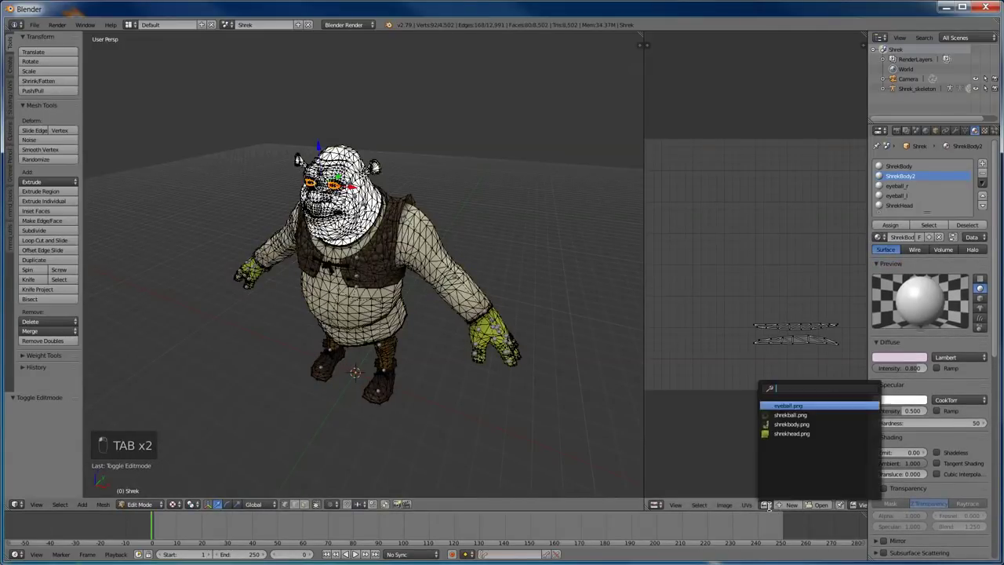
pyautogui.click(794, 423)
# - Examine the ShrekBody2 UVs over the shrekbody.png image and the textured model in Object Mode
pyautogui.scroll(-6, 792, 424)
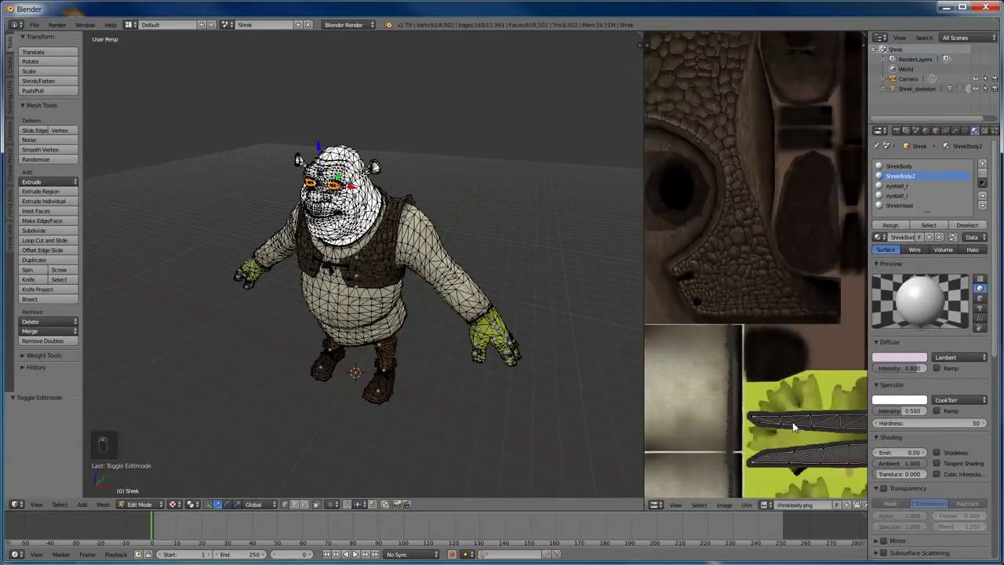
pyautogui.scroll(4, 788, 416)
pyautogui.scroll(3, 770, 399)
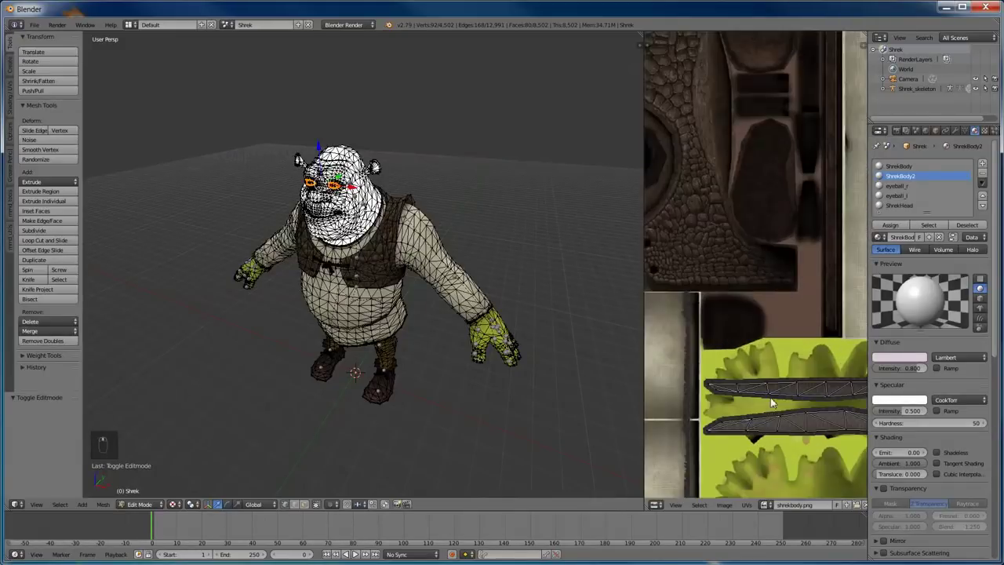
pyautogui.press('Tab')
pyautogui.press('Tab')
pyautogui.scroll(-2, 749, 406)
pyautogui.scroll(-2, 740, 406)
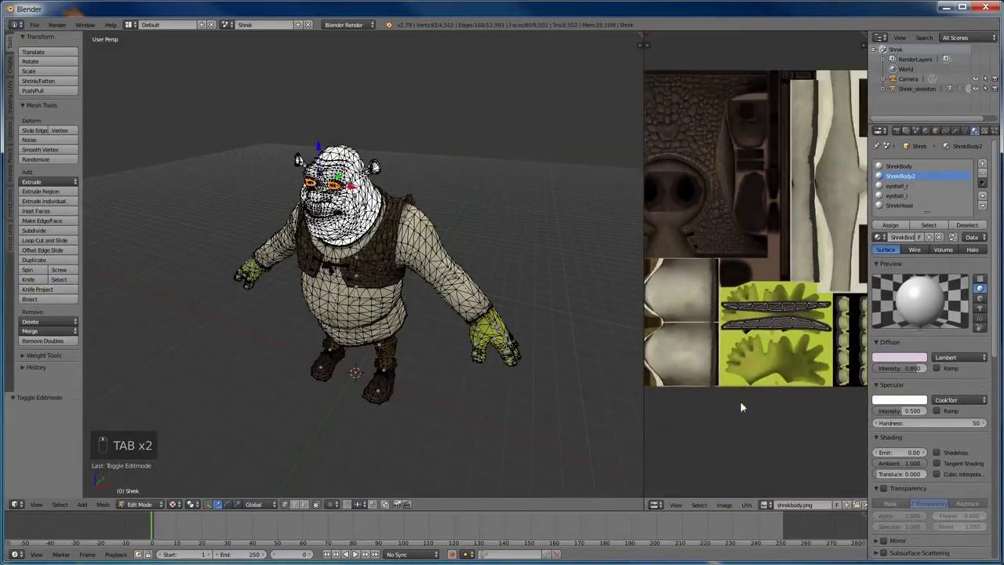
pyautogui.moveTo(745, 349); pyautogui.dragTo(824, 376, button='middle')
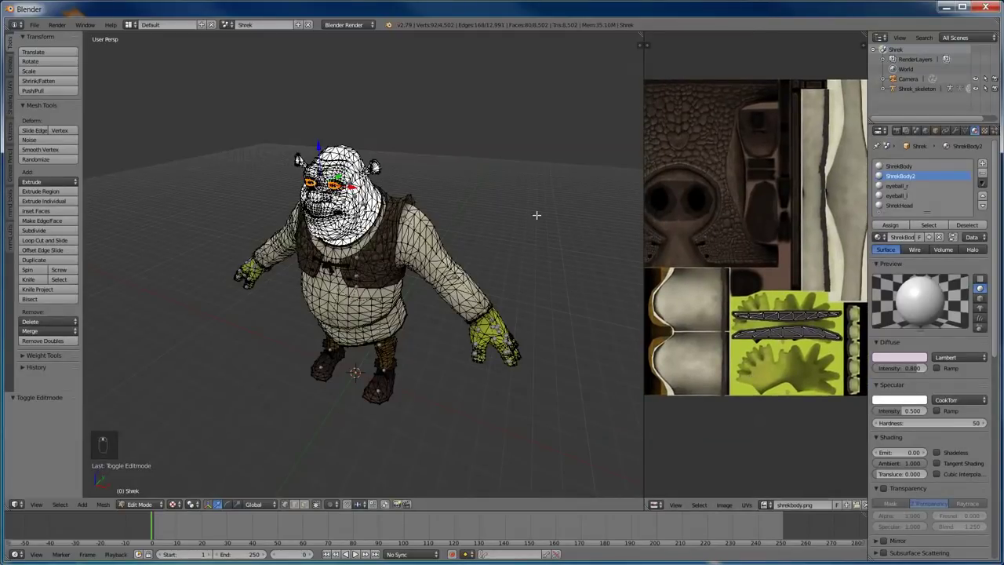
pyautogui.press('Tab')
pyautogui.scroll(4, 423, 183)
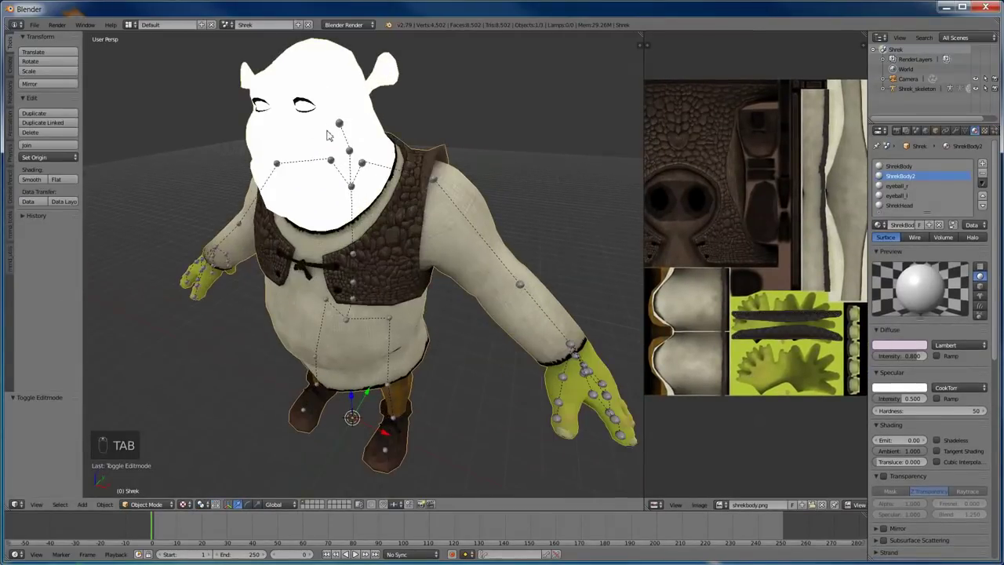
pyautogui.scroll(-3, 349, 161)
# - Return to Edit Mode and deselect the faces of the ShrekBody2 material
pyautogui.click(928, 188)
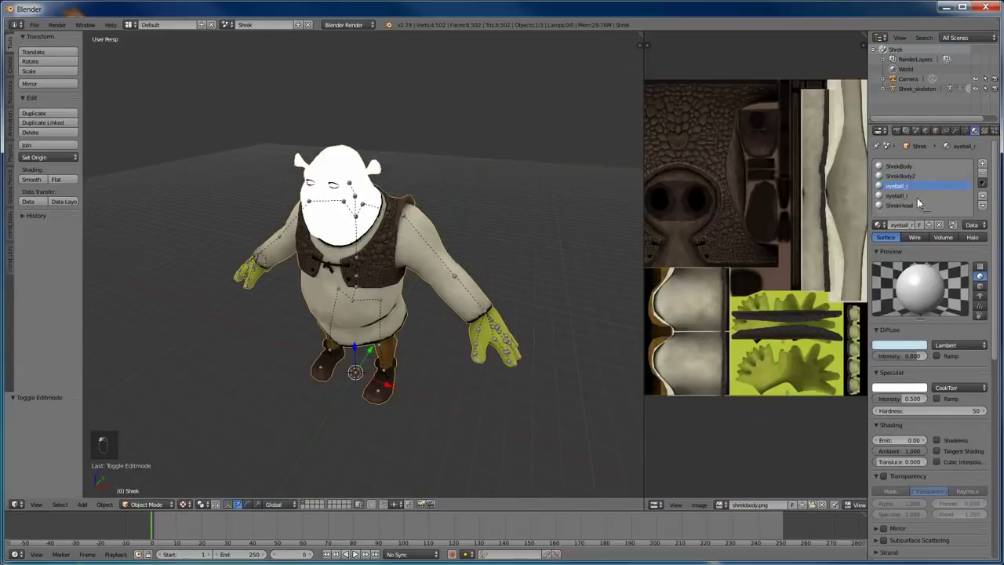
pyautogui.press('Tab')
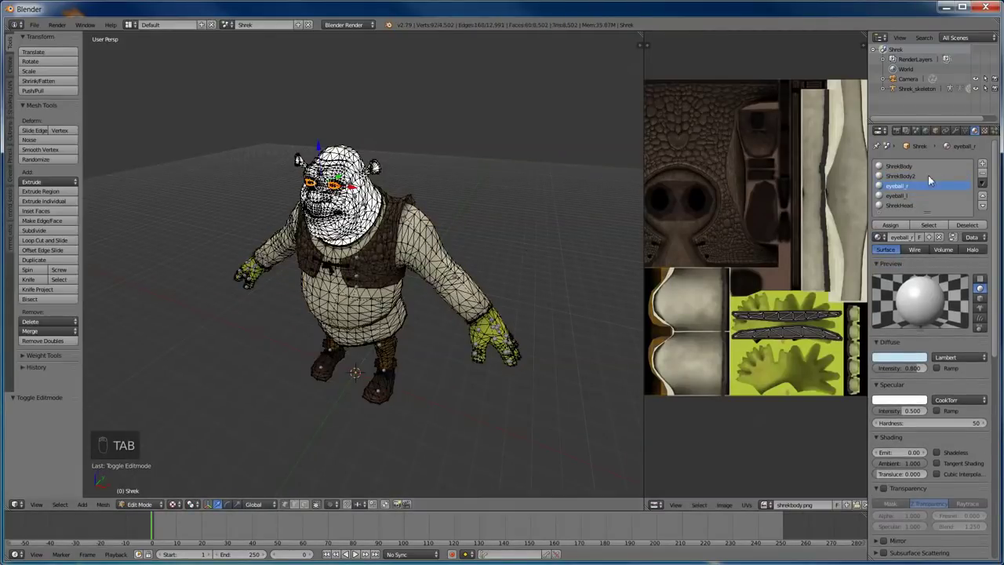
pyautogui.click(927, 177)
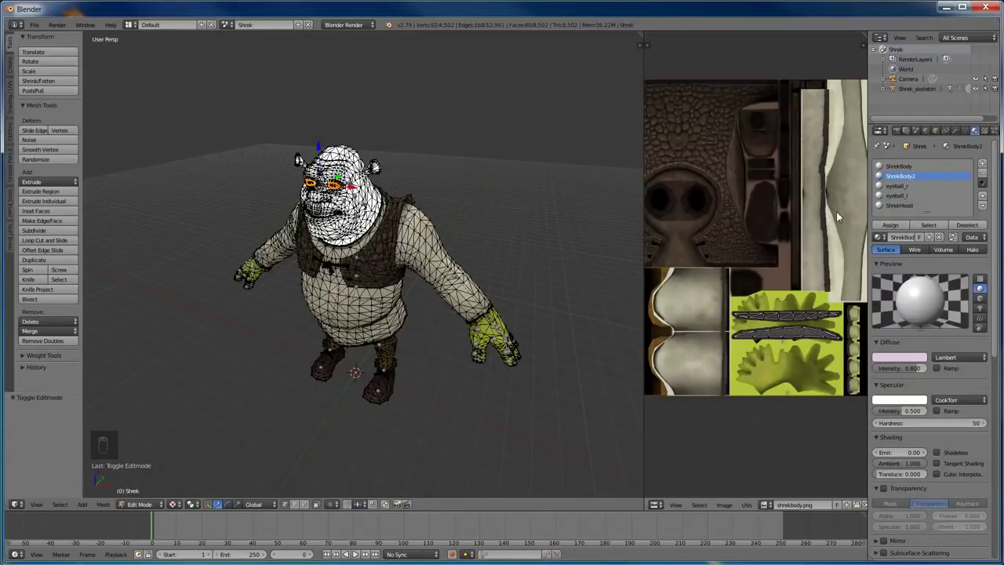
pyautogui.click(910, 167)
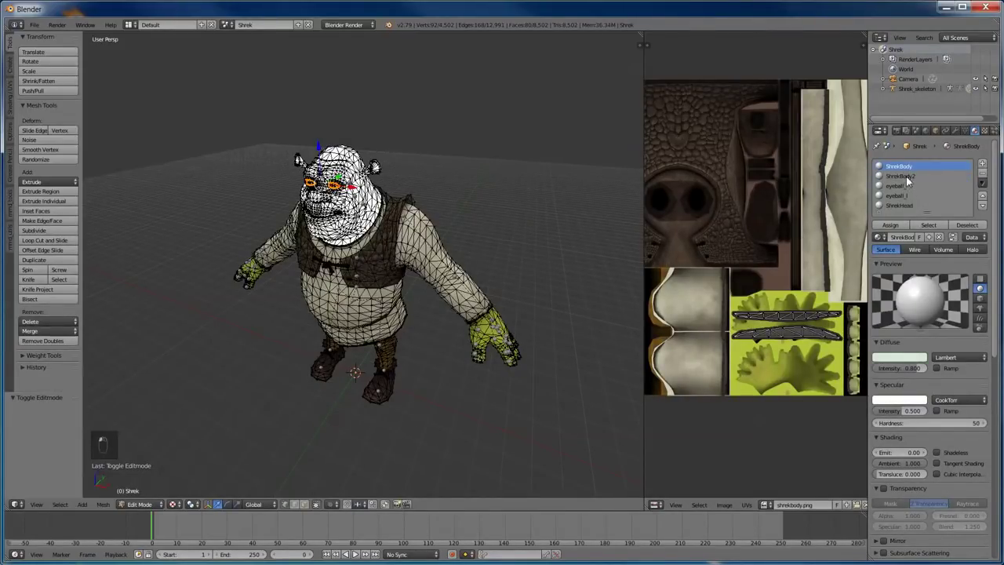
pyautogui.click(907, 177)
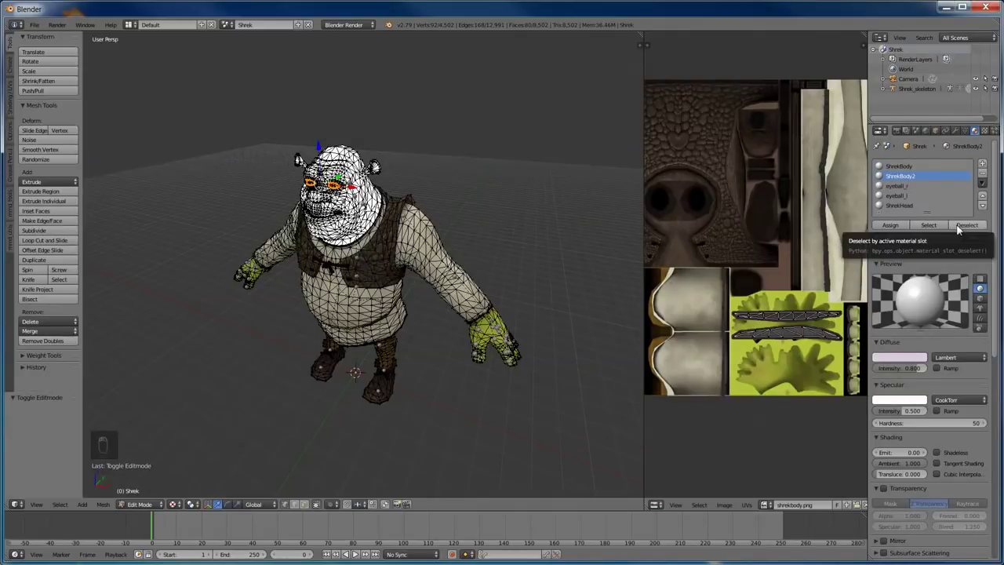
pyautogui.click(955, 226)
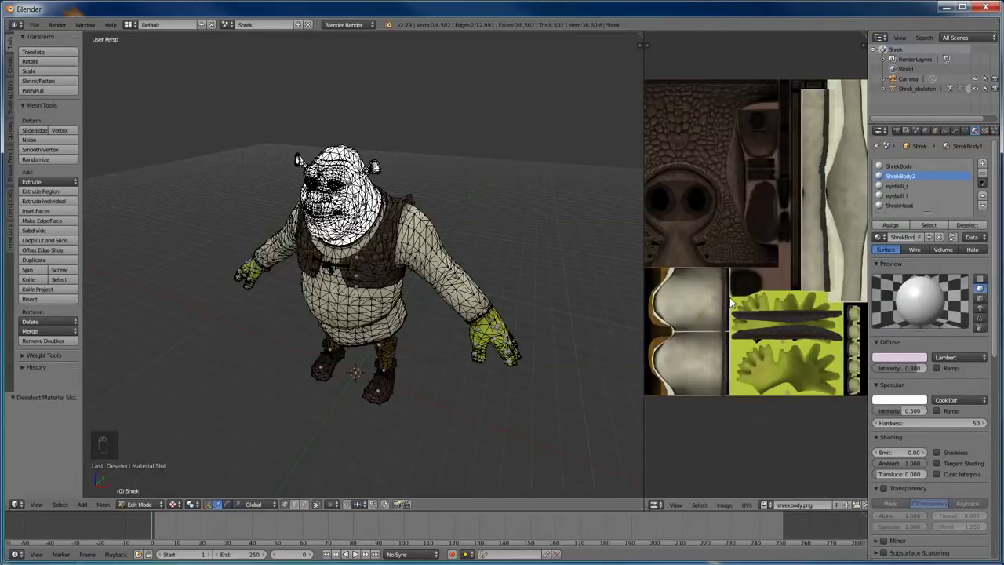
# - With the eyeball_r material active, look through eyeball.png, shrekball.png and shrekhead.png for a suitable eye texture
pyautogui.click(898, 187)
pyautogui.click(765, 505)
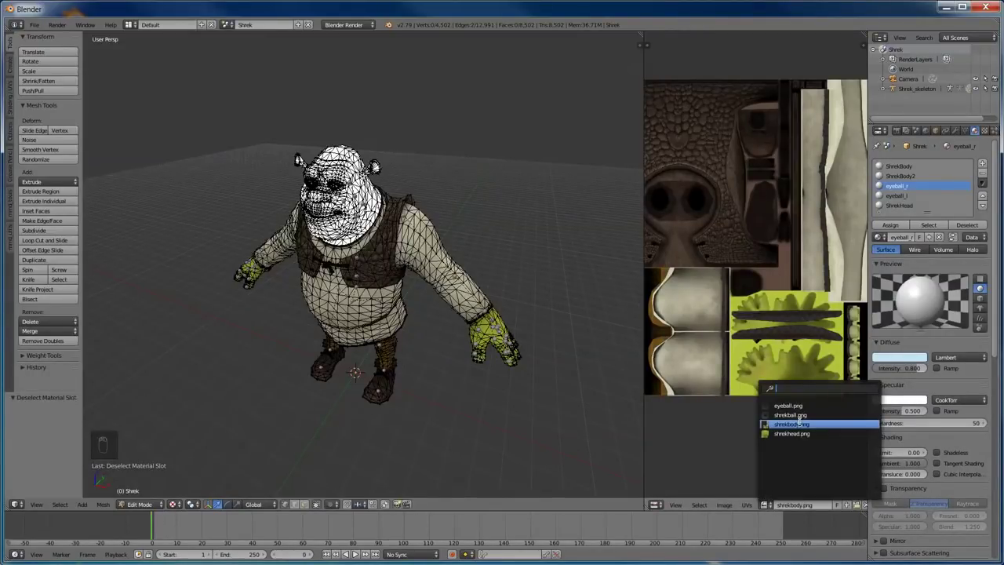
pyautogui.click(801, 405)
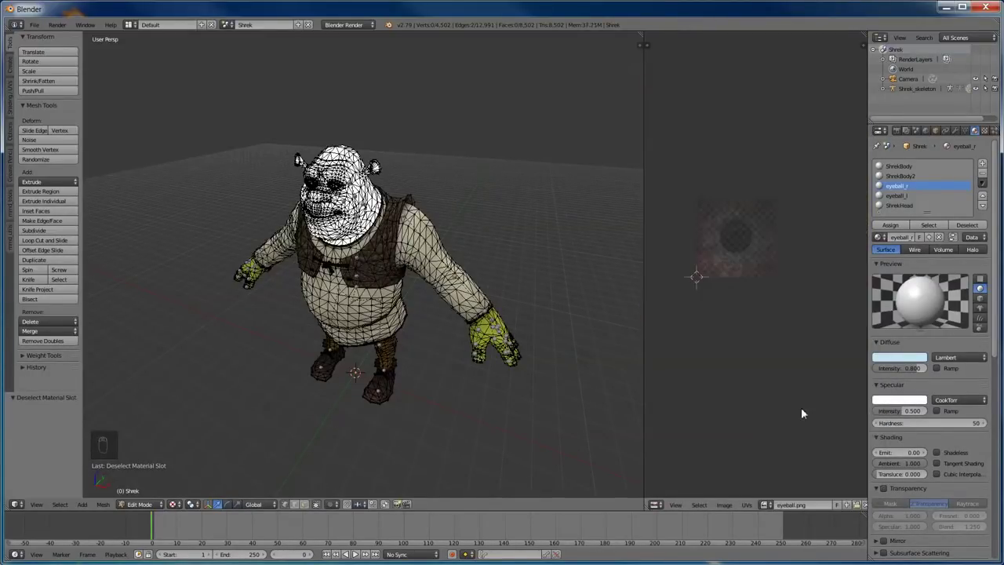
pyautogui.click(765, 504)
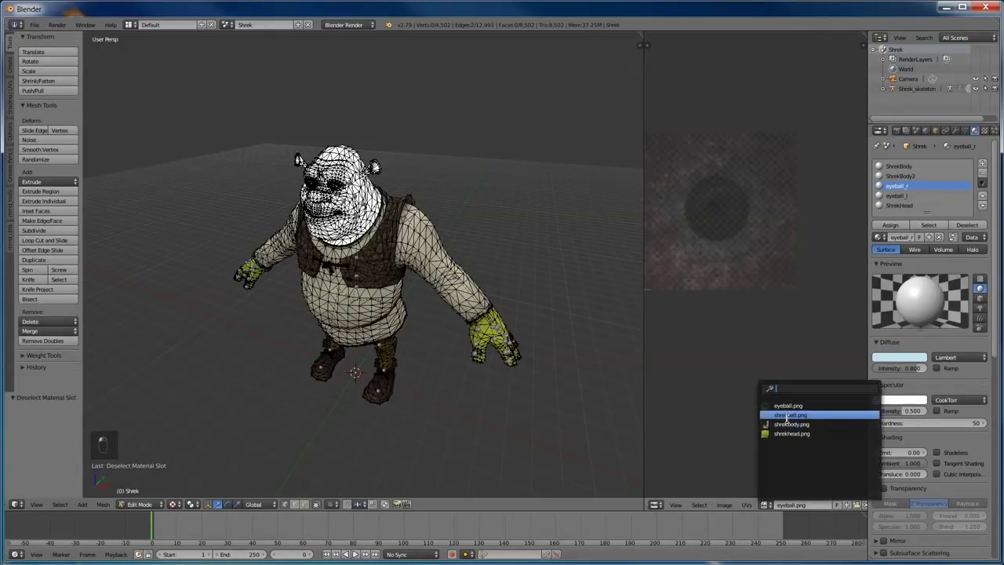
pyautogui.click(786, 415)
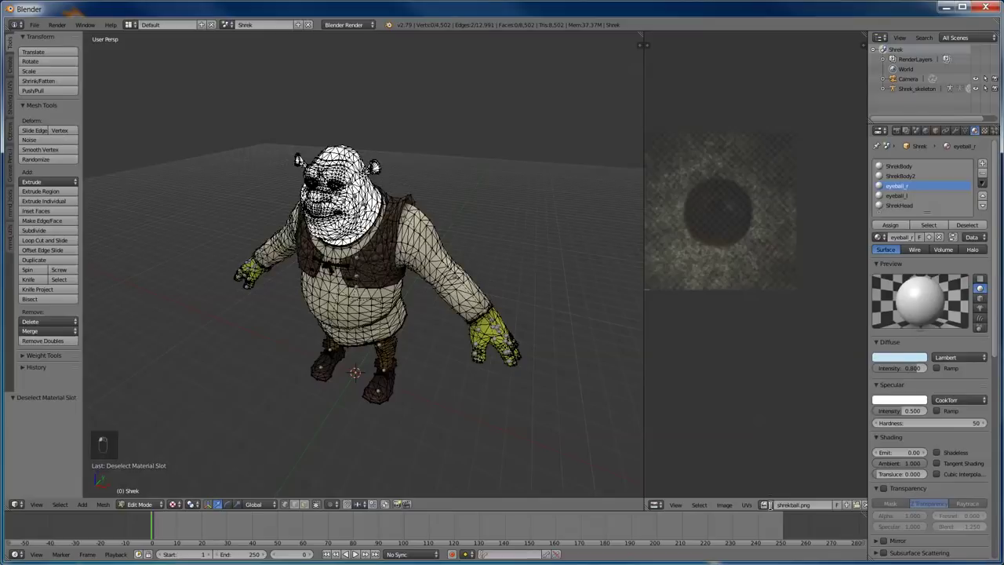
pyautogui.click(767, 504)
pyautogui.click(792, 433)
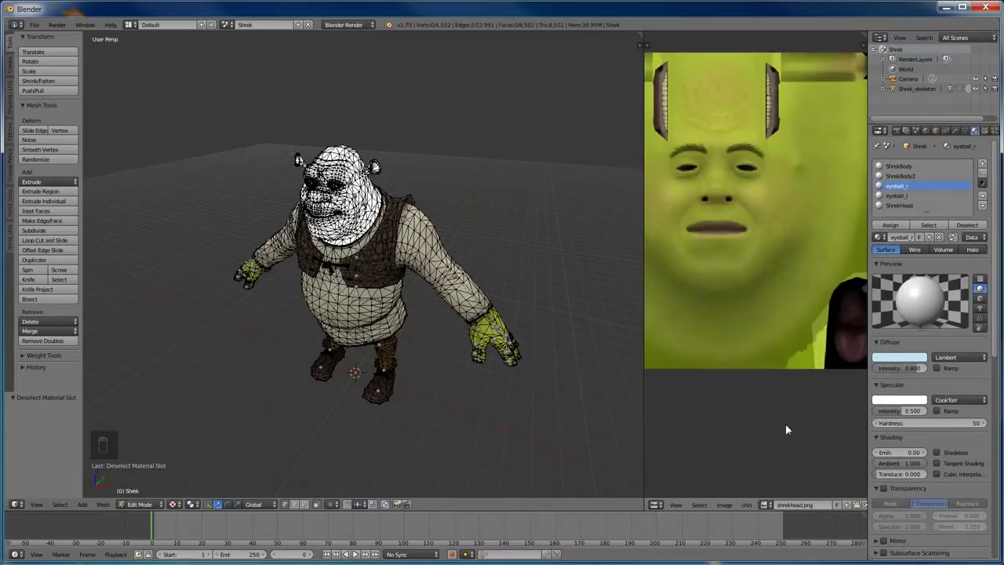
pyautogui.scroll(3, 721, 337)
pyautogui.moveTo(747, 390); pyautogui.dragTo(753, 314, button='middle')
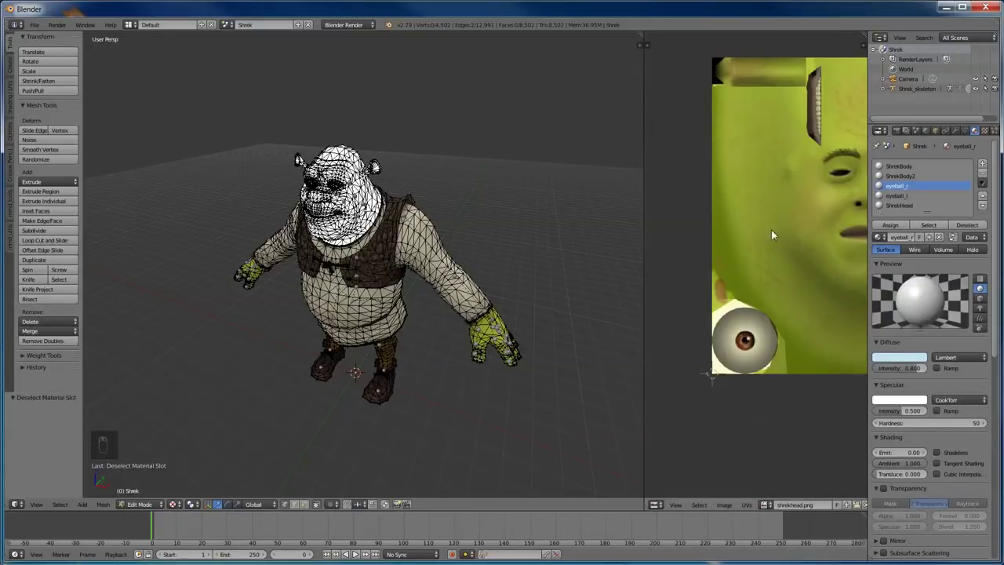
# - Select the faces that use the eyeball_r material and select all of their UVs
pyautogui.click(929, 225)
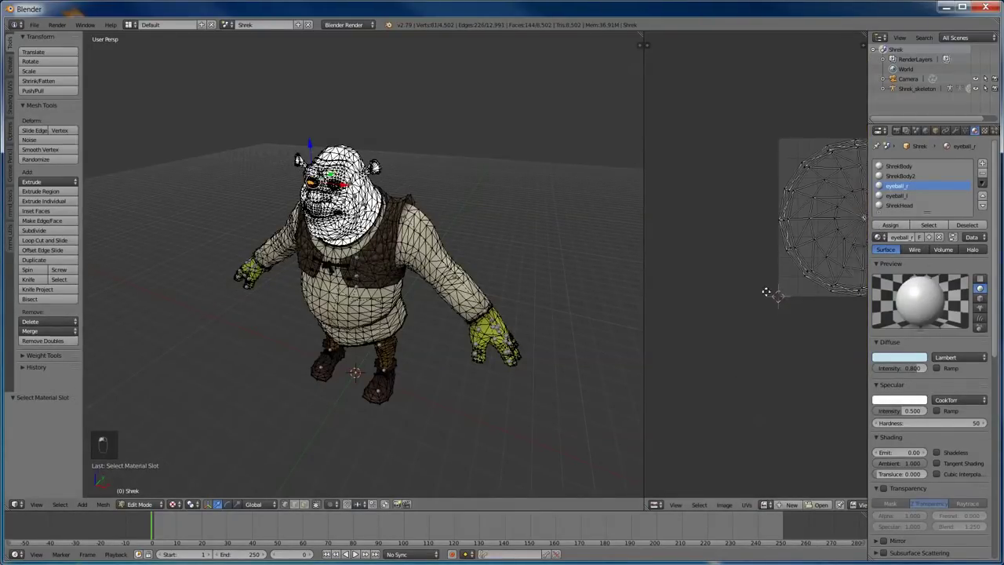
pyautogui.moveTo(767, 292); pyautogui.dragTo(722, 309, button='middle')
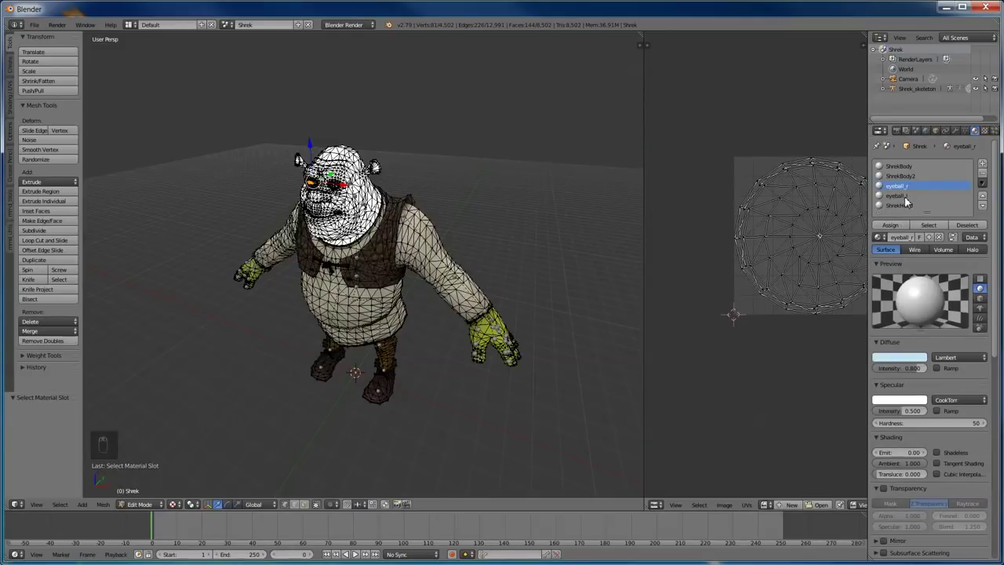
pyautogui.click(902, 195)
pyautogui.click(905, 186)
pyautogui.press('a')
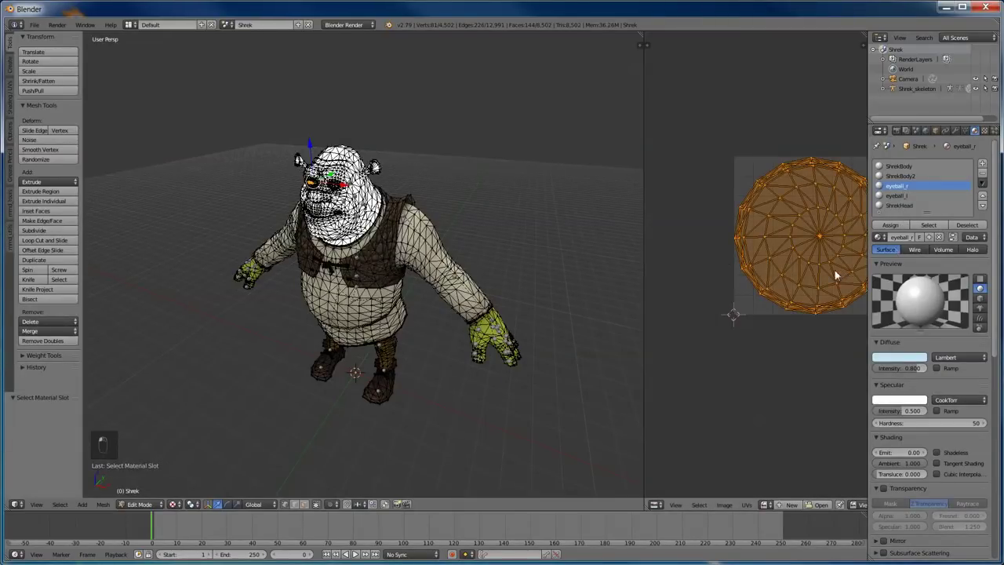
pyautogui.press('a')
pyautogui.press('a')
pyautogui.press('a')
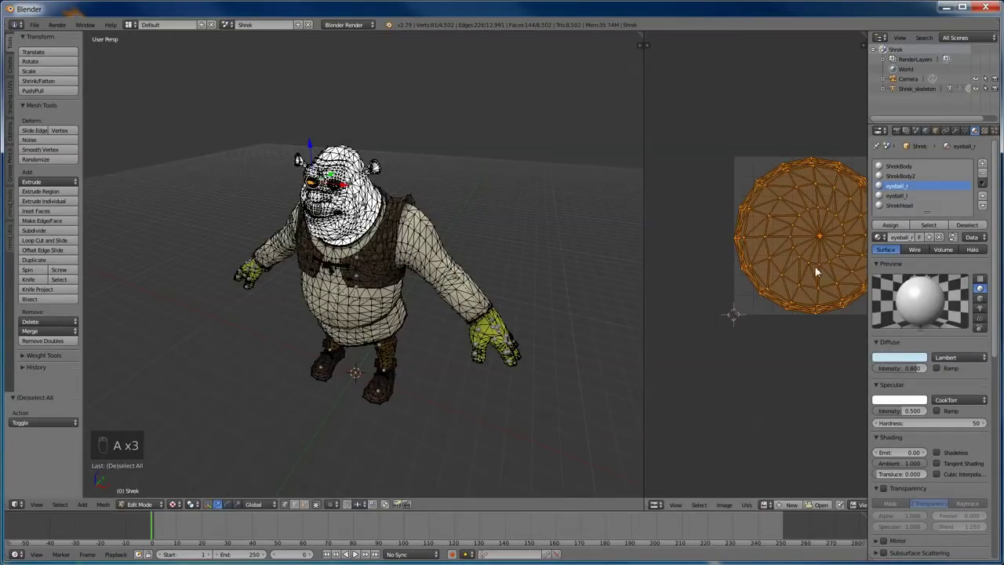
# - Add the faces of the eyeball_l material to the selection and select the UVs of both eyeballs
pyautogui.click(905, 196)
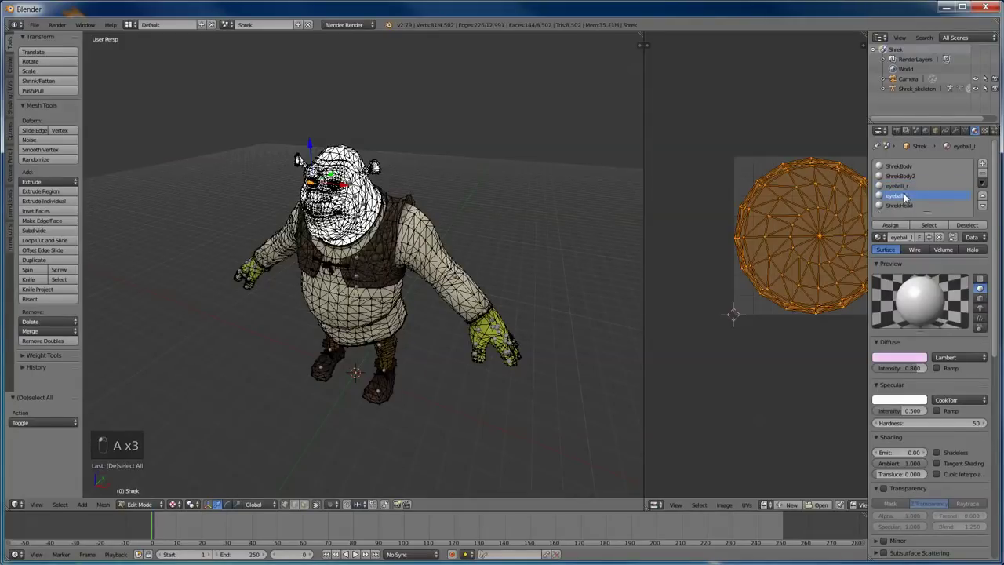
pyautogui.click(930, 225)
pyautogui.press('a')
pyautogui.press('a')
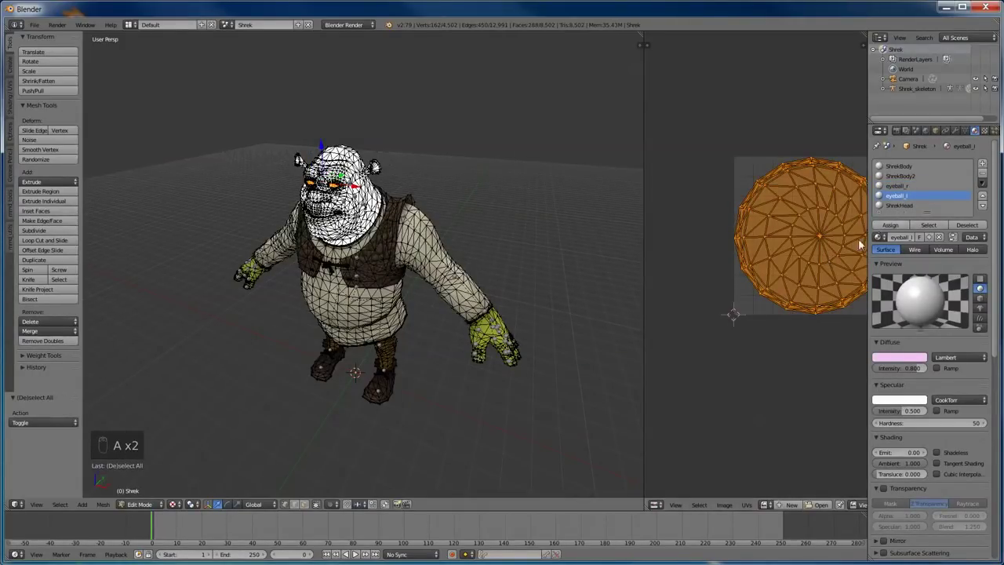
pyautogui.press('g')
pyautogui.click(766, 342)
# - Assign the shrekbody.png image to the selected faces of both eyeballs
pyautogui.click(765, 504)
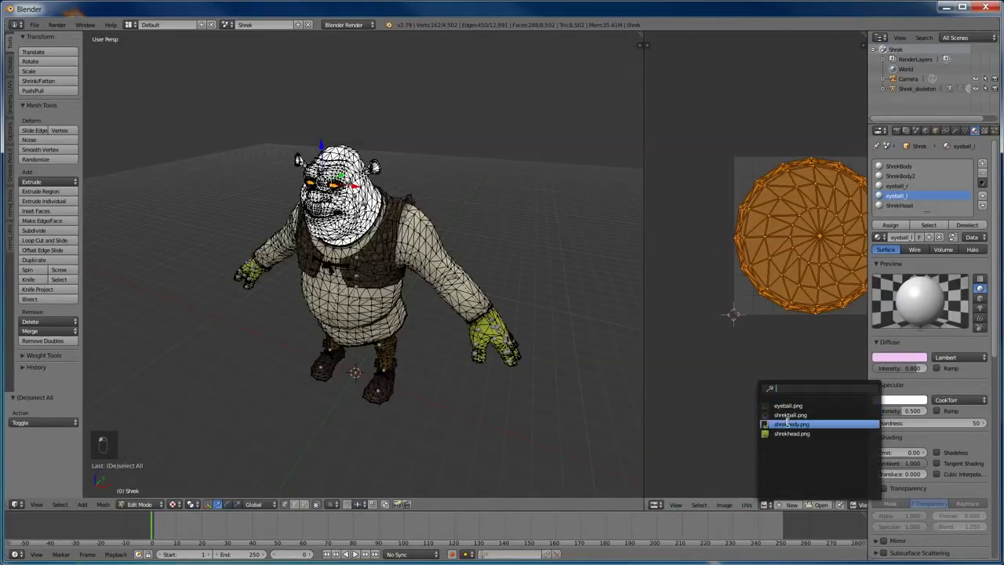
pyautogui.click(785, 422)
pyautogui.scroll(-6, 715, 408)
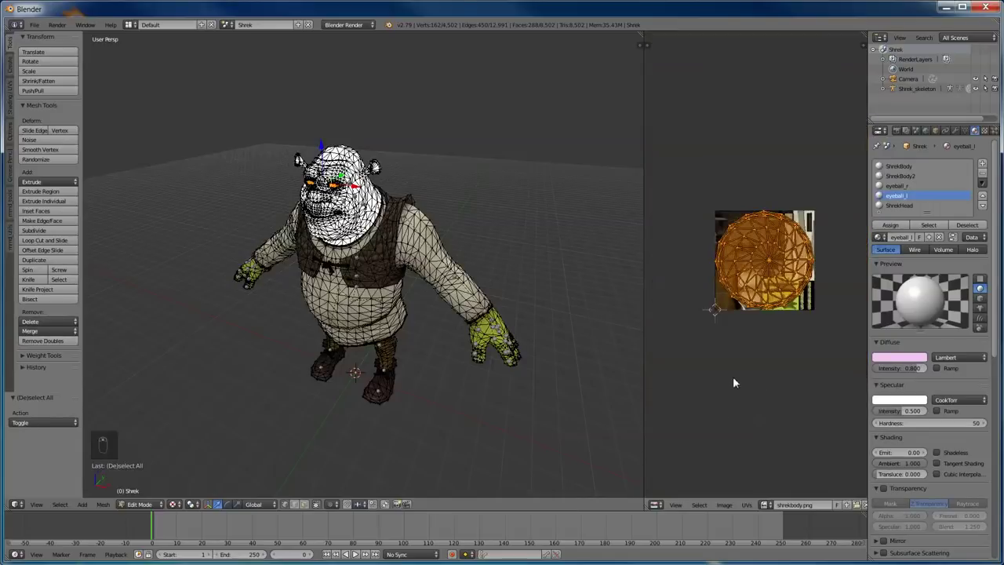
pyautogui.scroll(1, 732, 376)
# - Assign the shrekhead.png image to the selected faces of both eyeballs
pyautogui.click(768, 505)
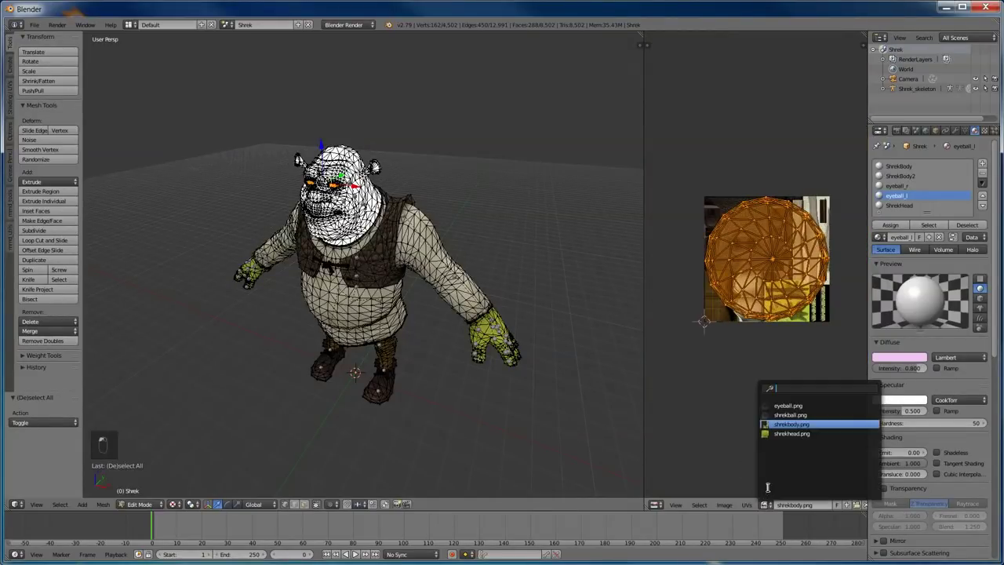
pyautogui.click(761, 429)
pyautogui.scroll(2, 734, 410)
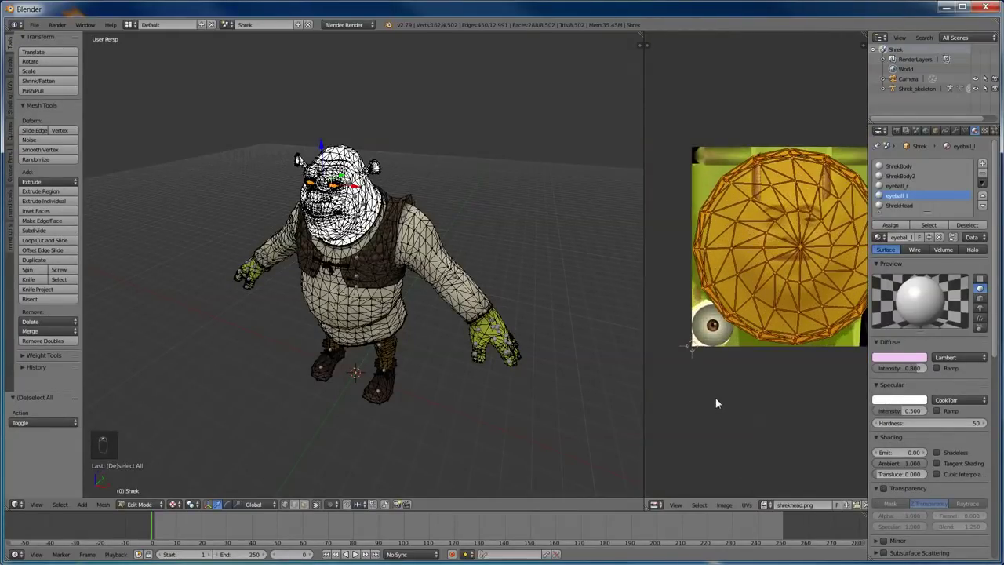
# - Scale the eyeball UVs to about 0.192 and move them onto the eye drawn in the lower-left corner of shrekhead.png
pyautogui.press('s')
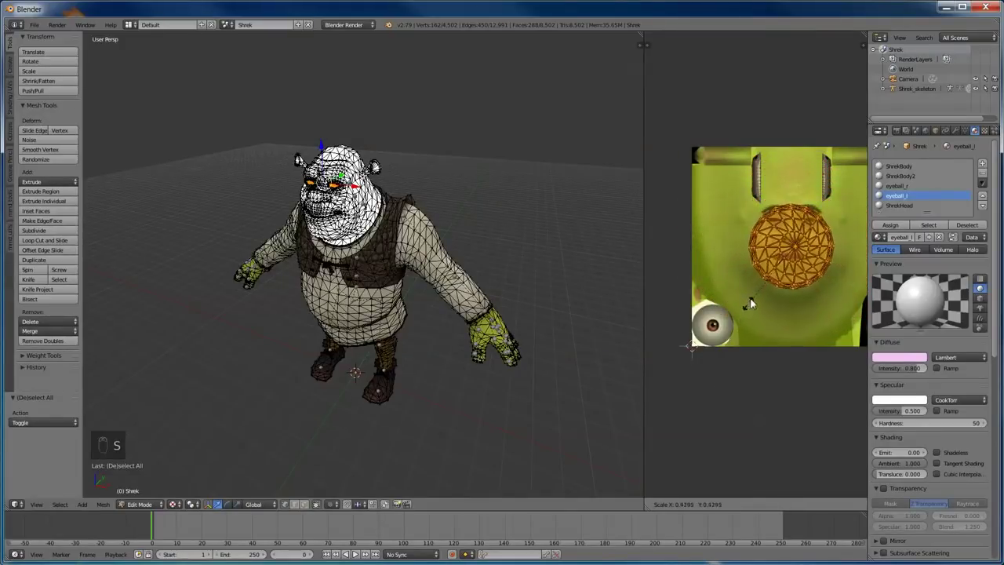
pyautogui.click(771, 270)
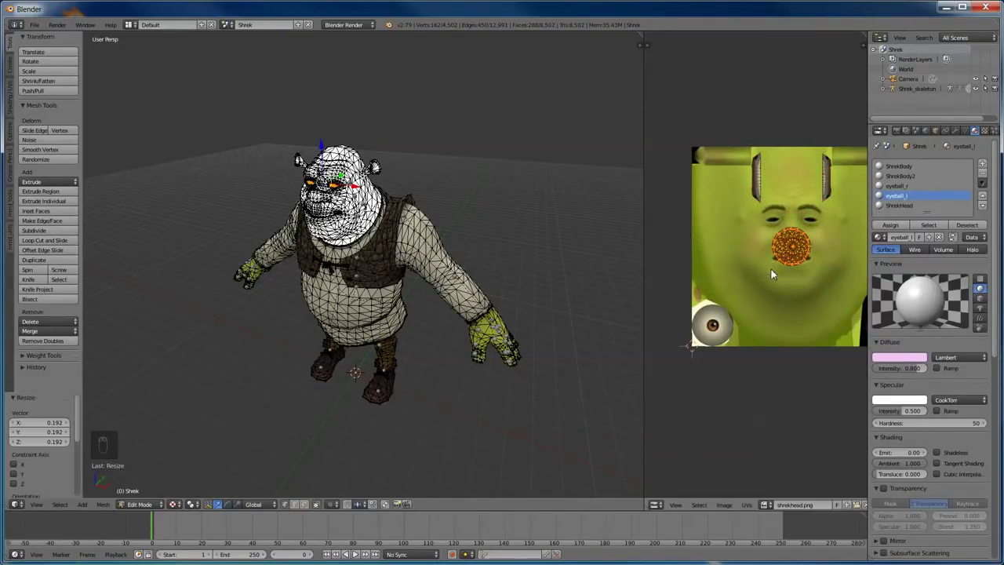
pyautogui.press('g')
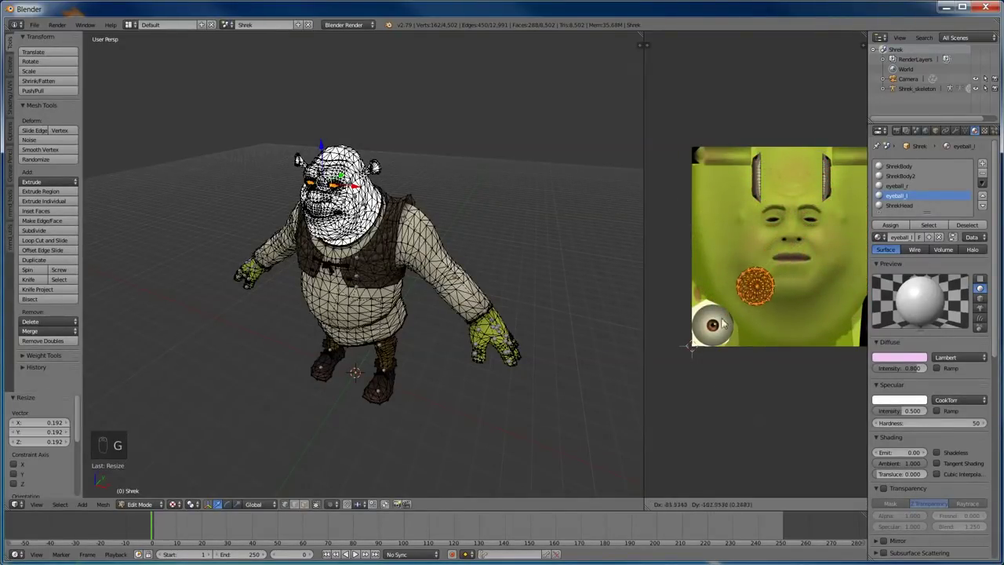
pyautogui.click(691, 352)
# - Nudge the eyeball UVs by about 0.009 in X and 0.002 in Y so they sit centred on the drawn eye
pyautogui.scroll(2, 691, 352)
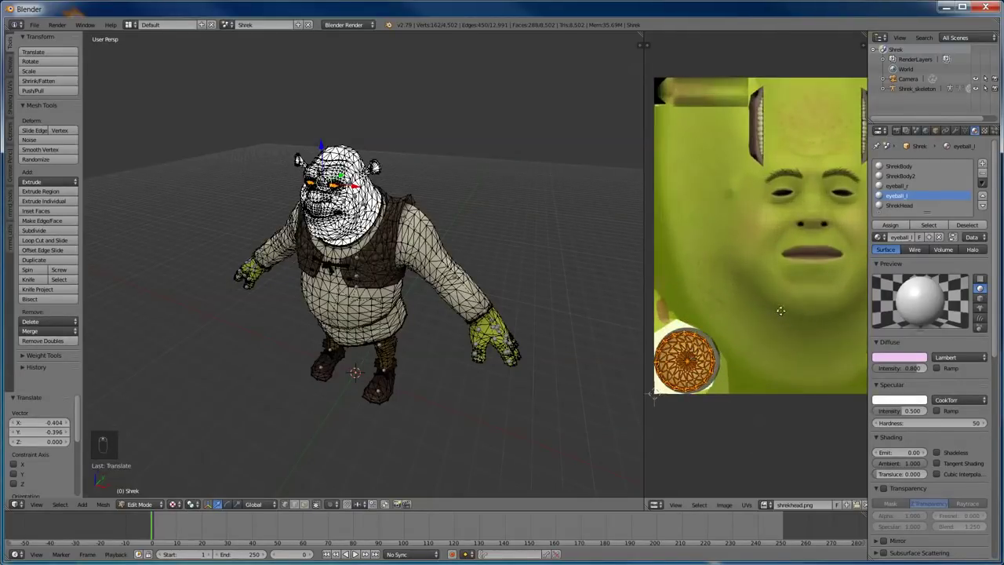
pyautogui.scroll(2, 785, 302)
pyautogui.moveTo(751, 349); pyautogui.dragTo(768, 330, button='middle')
pyautogui.press('g')
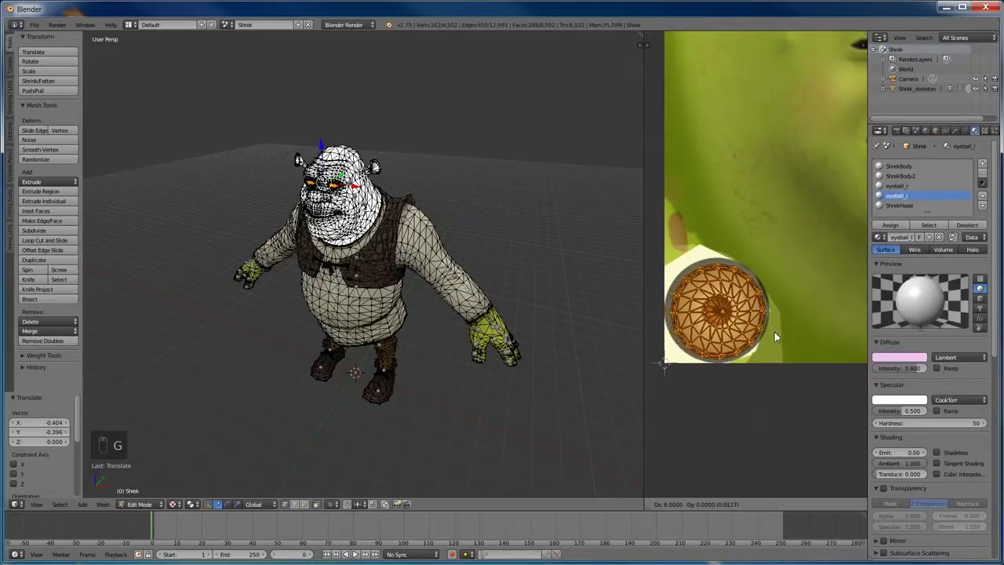
pyautogui.click(773, 332)
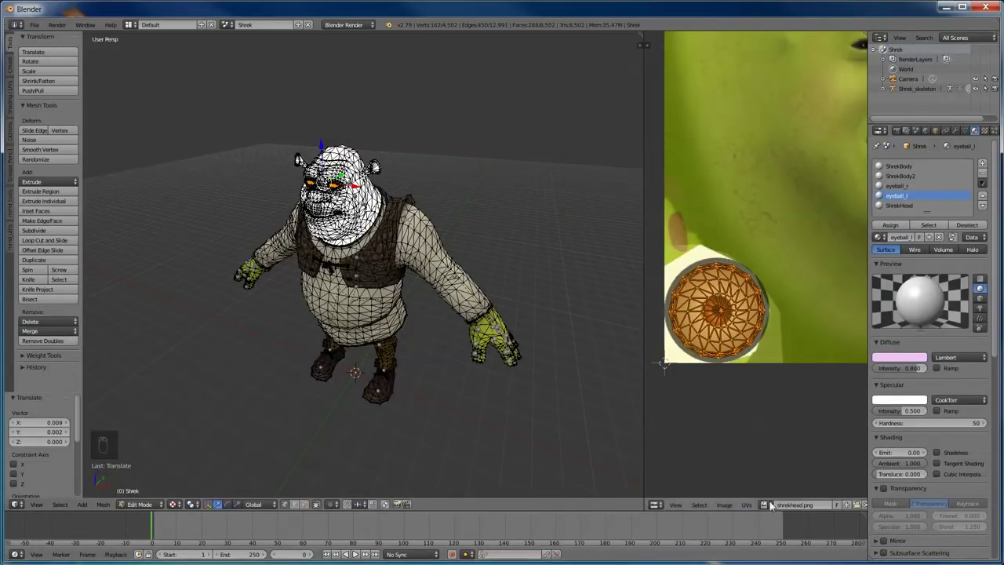
# - Try the eyeball.png and shrekball.png images on the eyeball faces and switch back to shrekhead.png
pyautogui.click(766, 504)
pyautogui.click(803, 405)
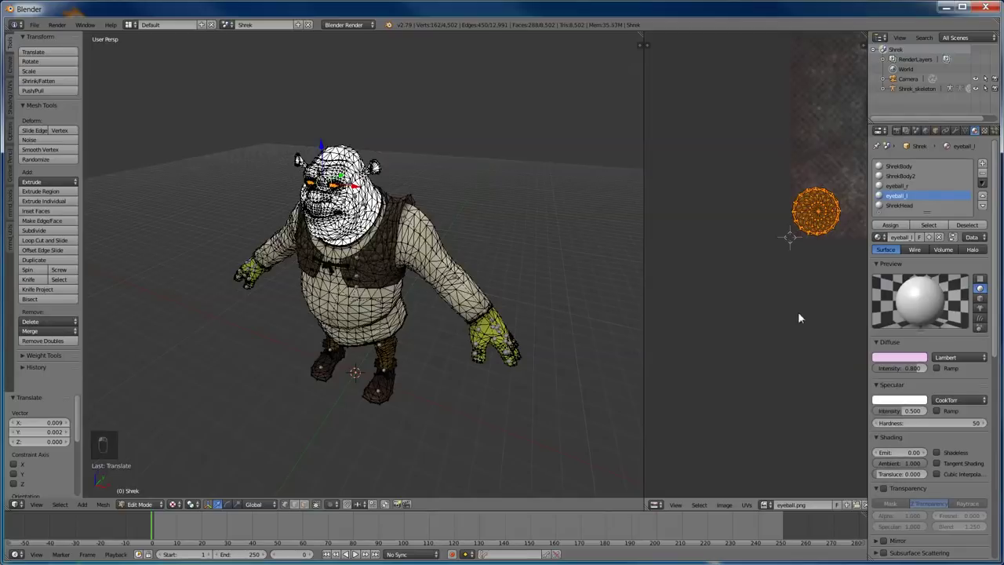
pyautogui.moveTo(816, 233); pyautogui.dragTo(732, 304, button='middle')
pyautogui.scroll(3, 731, 304)
pyautogui.click(766, 503)
pyautogui.click(795, 423)
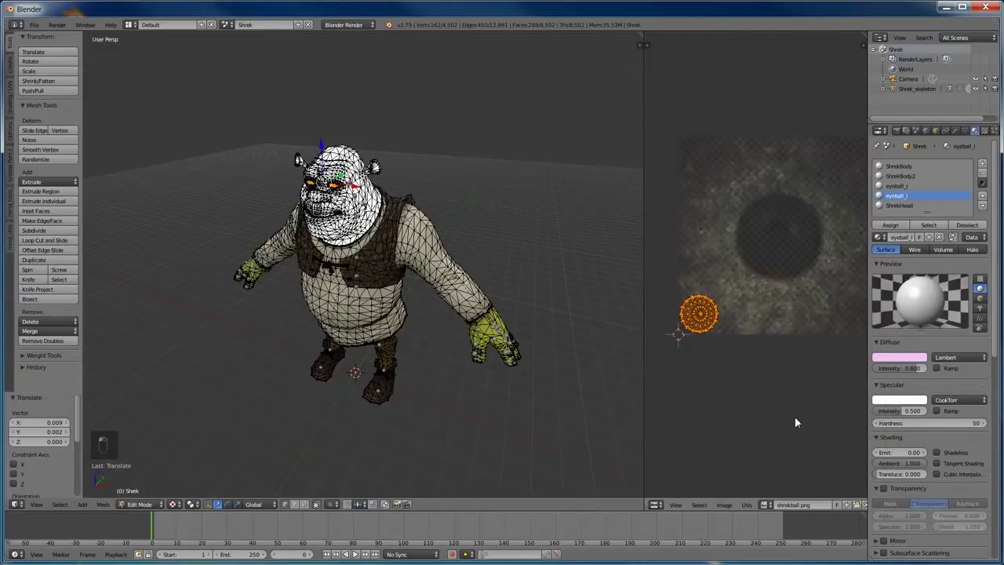
pyautogui.click(767, 504)
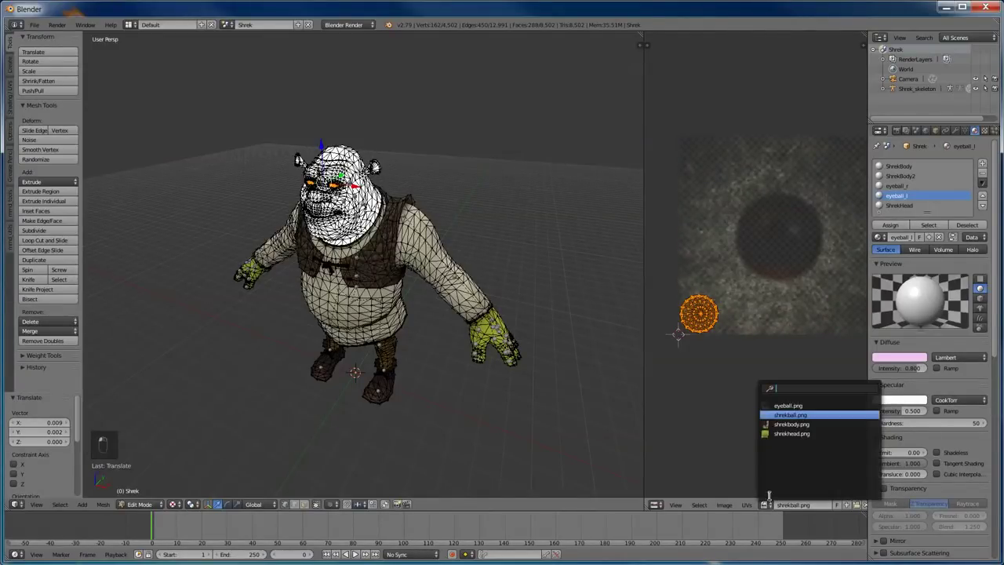
pyautogui.click(792, 432)
pyautogui.scroll(2, 831, 375)
pyautogui.scroll(1, 831, 374)
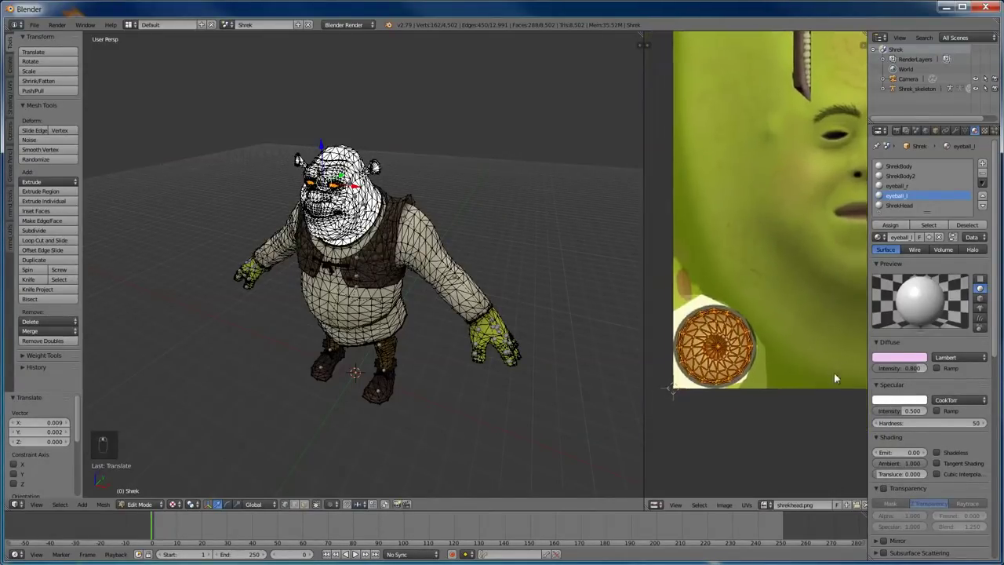
# - Check the eyes in Object Mode and try a slight shift of the eyeball UVs over the drawn eye
pyautogui.scroll(-1, 831, 375)
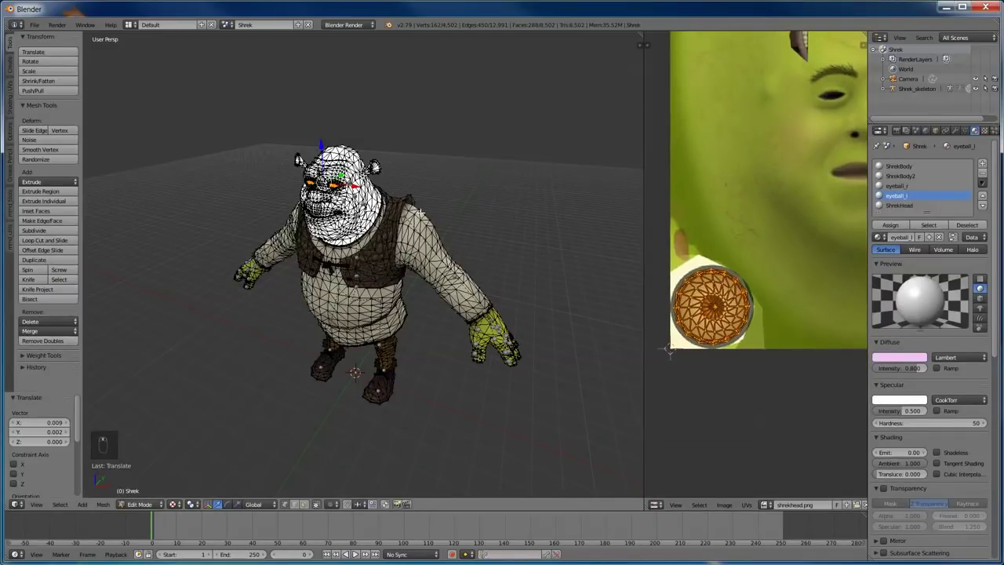
pyautogui.scroll(2, 537, 216)
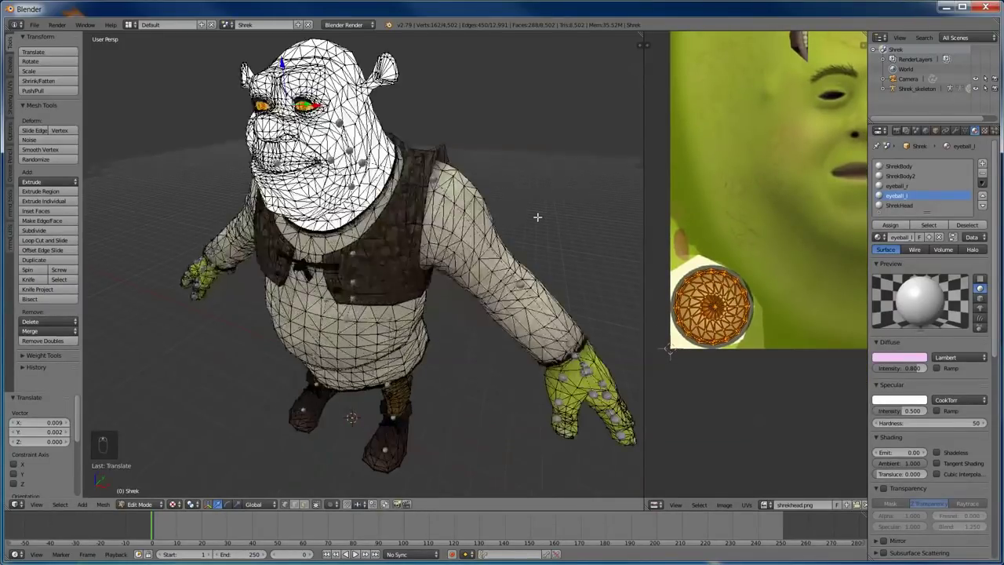
pyautogui.press('Tab')
pyautogui.moveTo(510, 217); pyautogui.dragTo(538, 218, button='middle')
pyautogui.press('Tab')
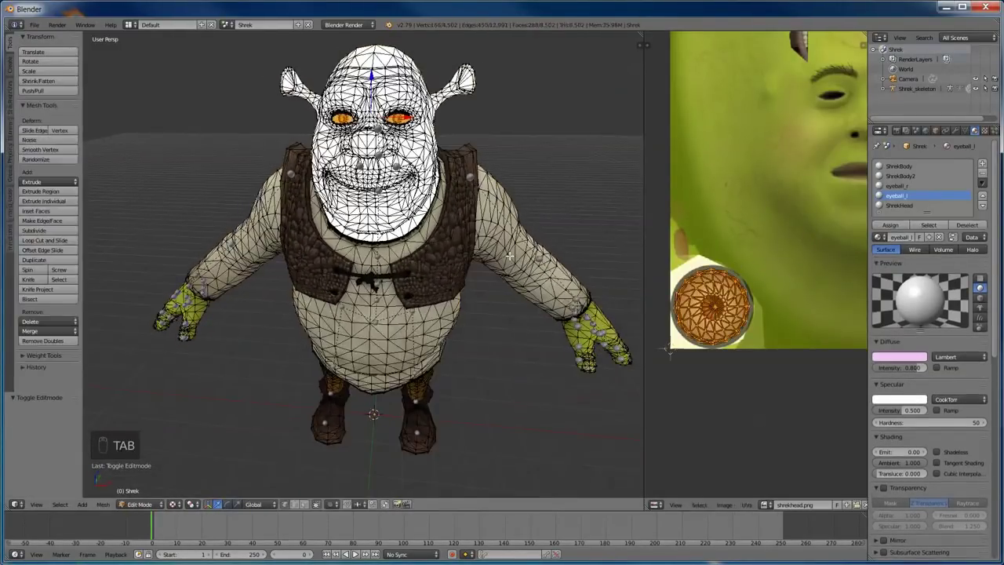
pyautogui.press('g')
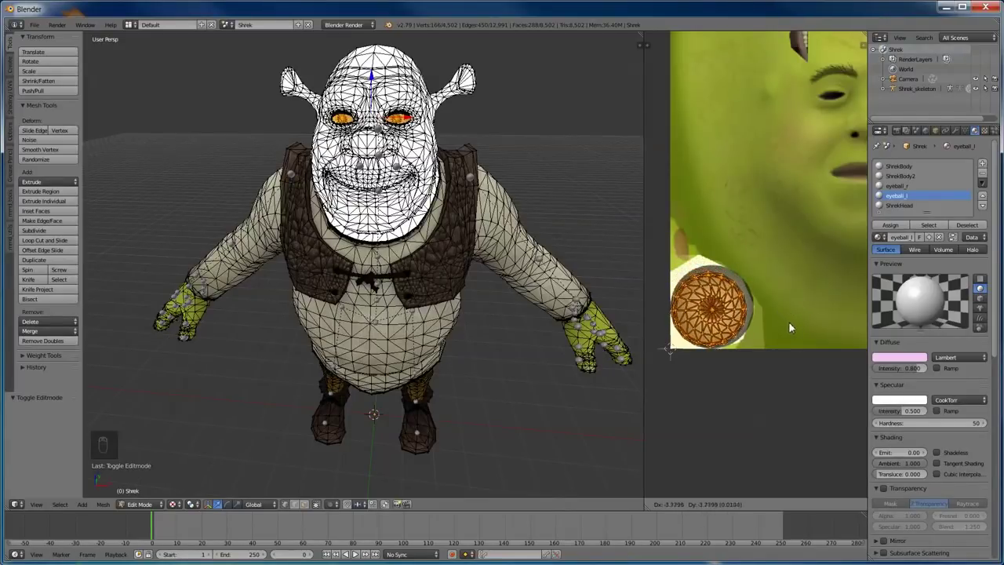
pyautogui.click(790, 326)
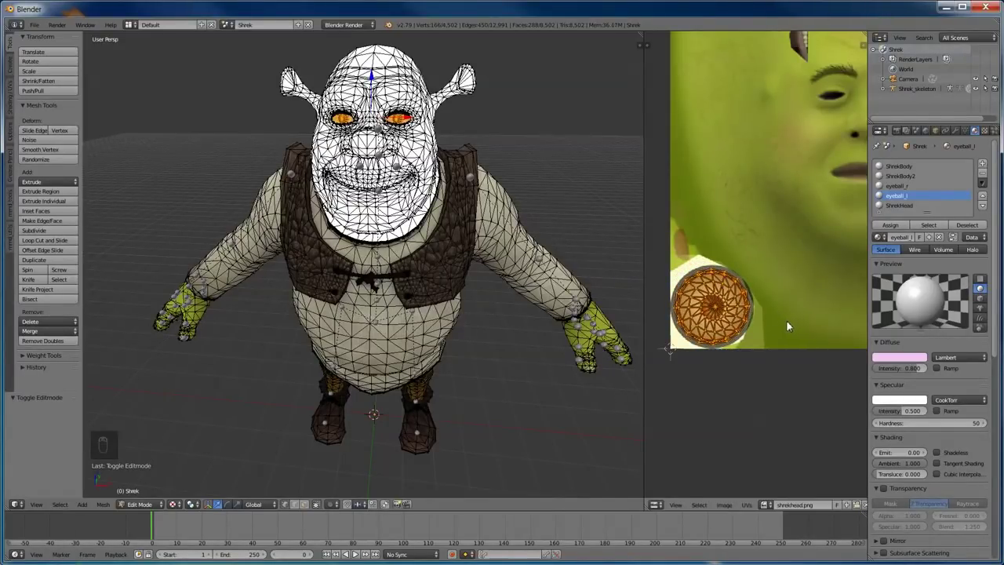
# - Shrink the eyeball UVs to about half size and enlarge them well past the drawn eye, checking the eyes in Object Mode
pyautogui.press('s')
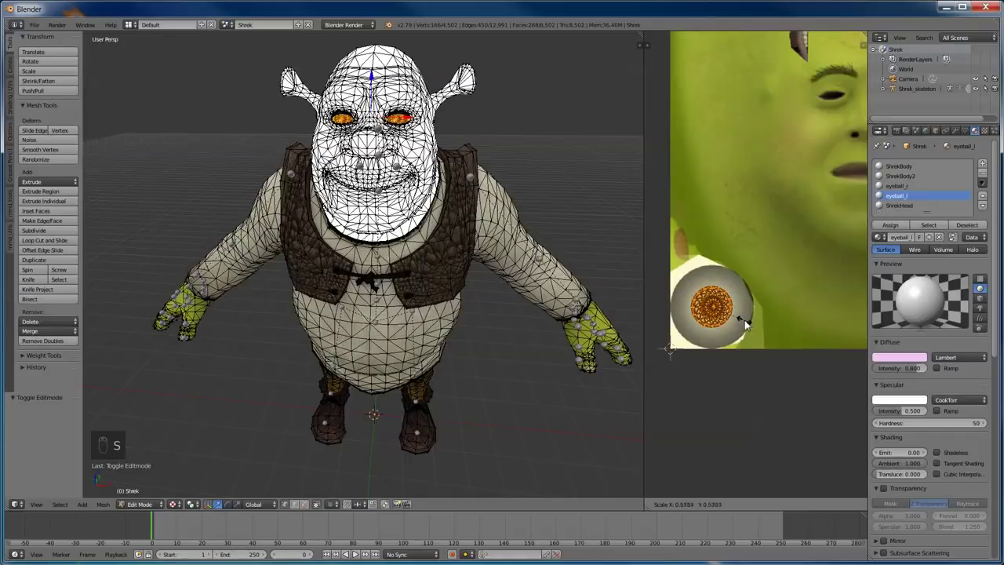
pyautogui.click(744, 320)
pyautogui.press('Tab')
pyautogui.press('Tab')
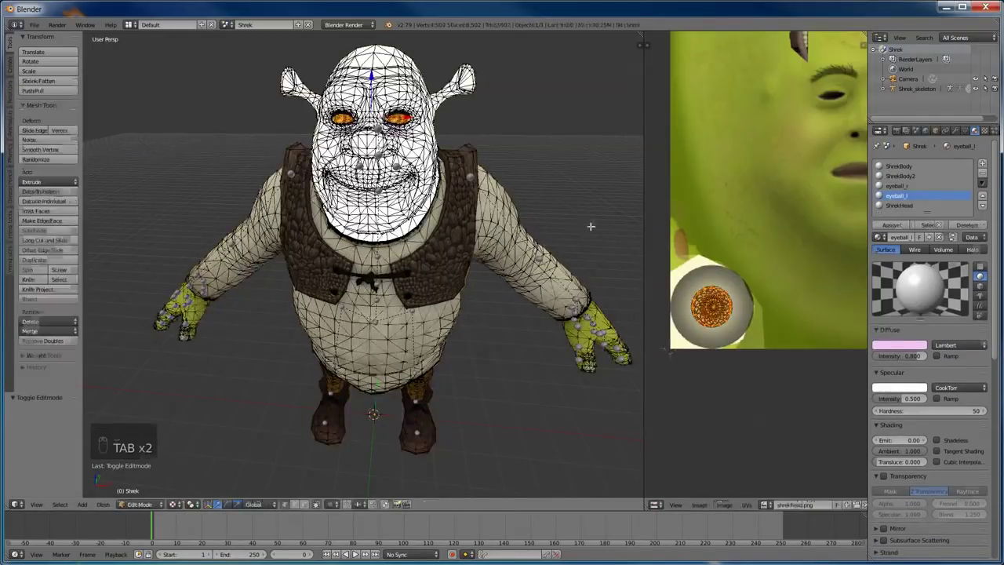
pyautogui.press('s')
pyautogui.click(761, 310)
pyautogui.press('Tab')
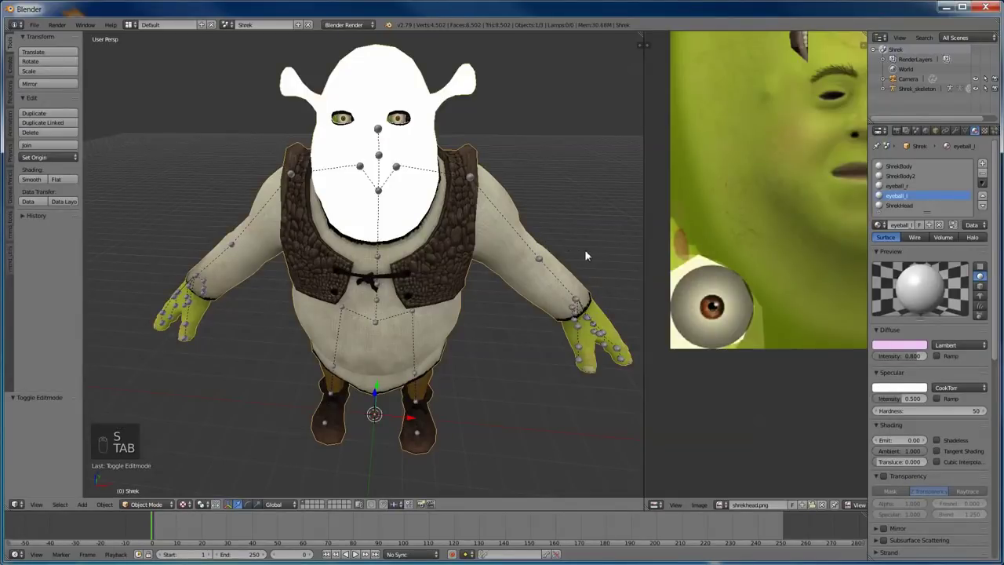
# - Scale the eyeball UVs to about 0.439 so they fit the drawn eye
pyautogui.press('Tab')
pyautogui.press('s')
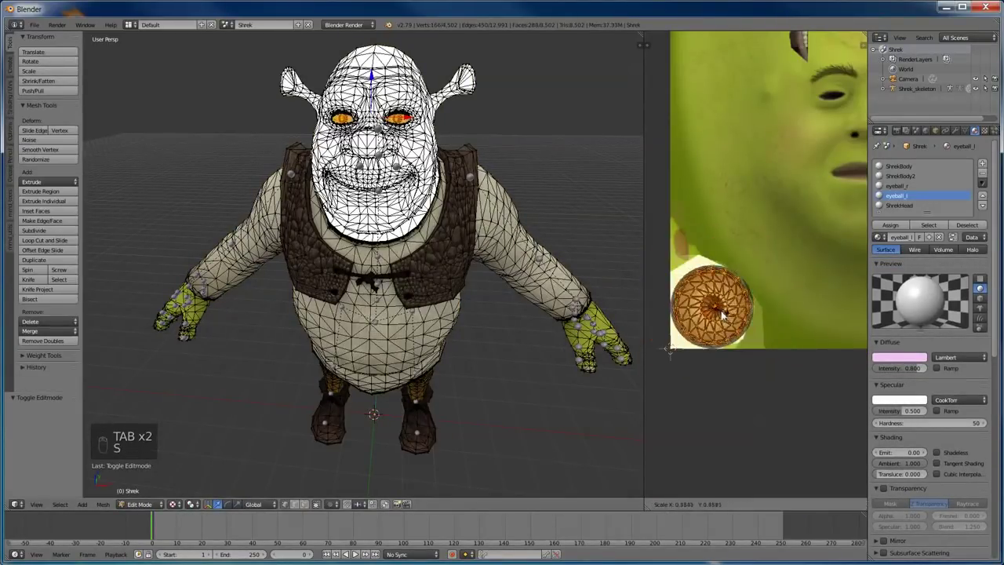
pyautogui.click(718, 310)
pyautogui.moveTo(456, 243); pyautogui.dragTo(438, 237, button='middle')
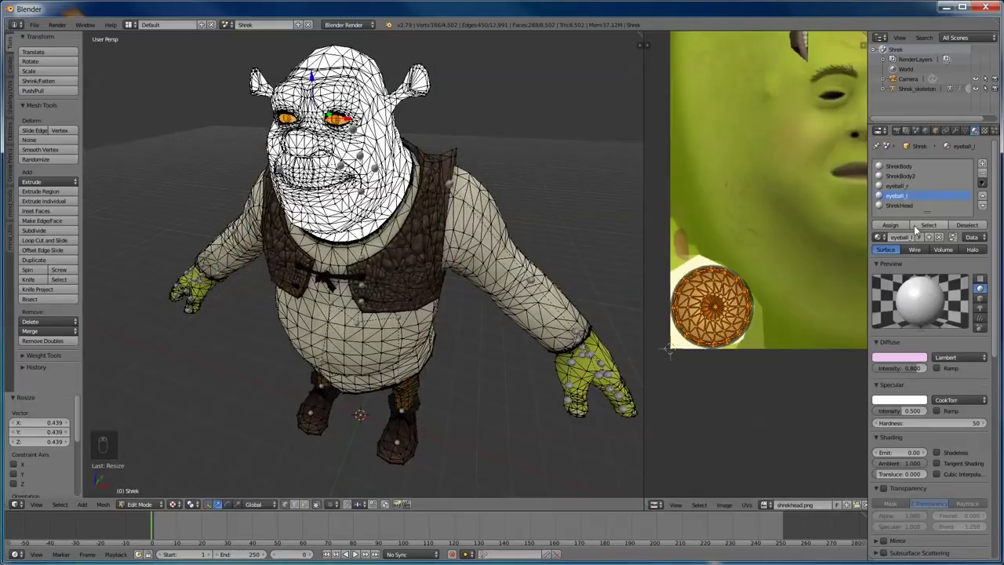
# - Clear the selection, select only the faces of the ShrekHead material and assign the shrekhead.png image to them
pyautogui.press('a')
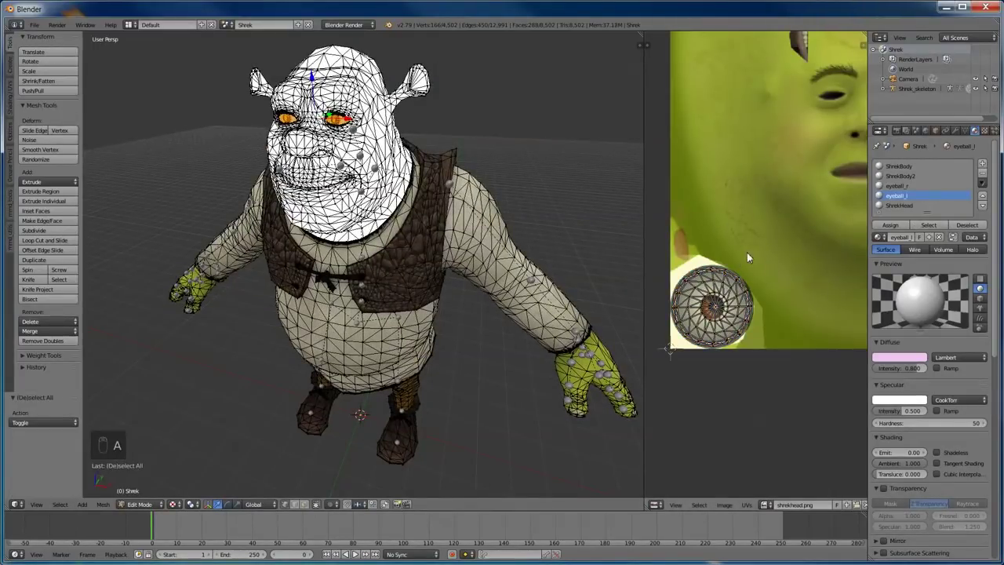
pyautogui.press('a')
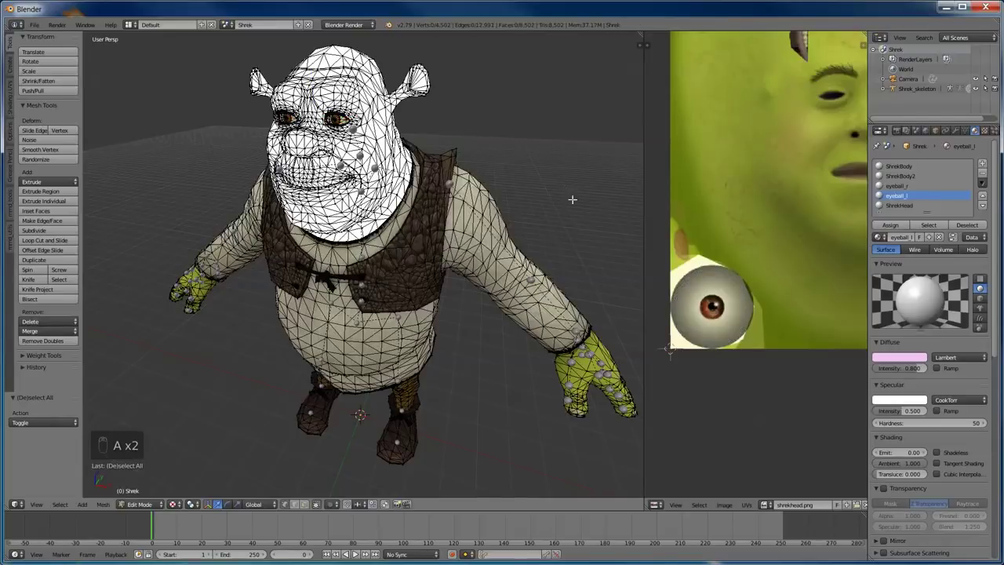
pyautogui.scroll(-2, 915, 205)
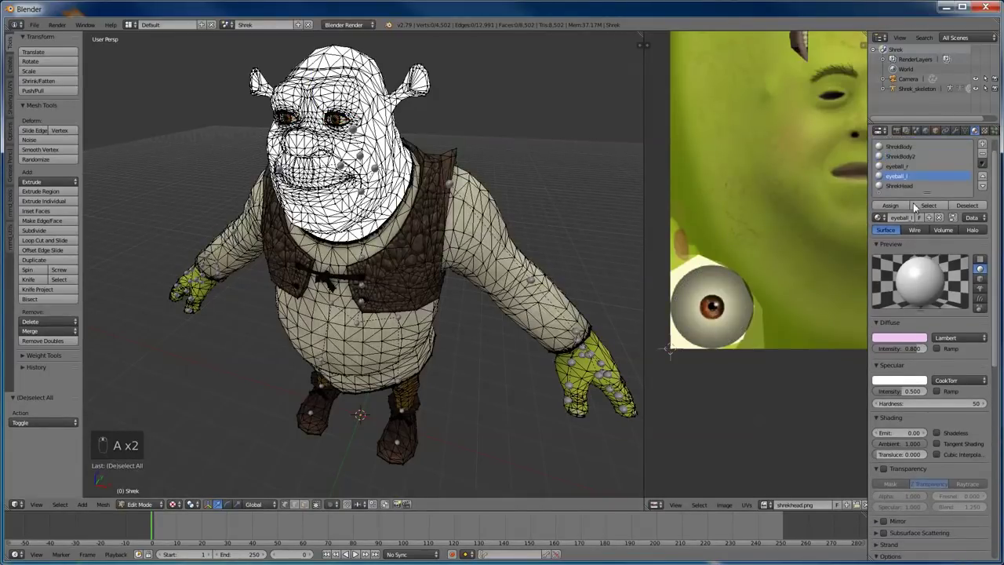
pyautogui.click(899, 186)
pyautogui.click(919, 207)
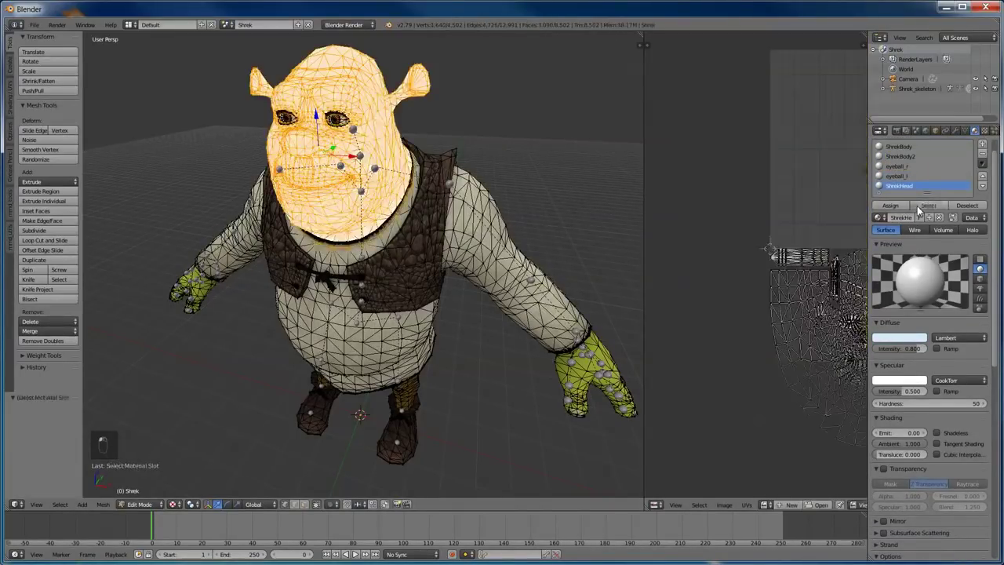
pyautogui.click(765, 504)
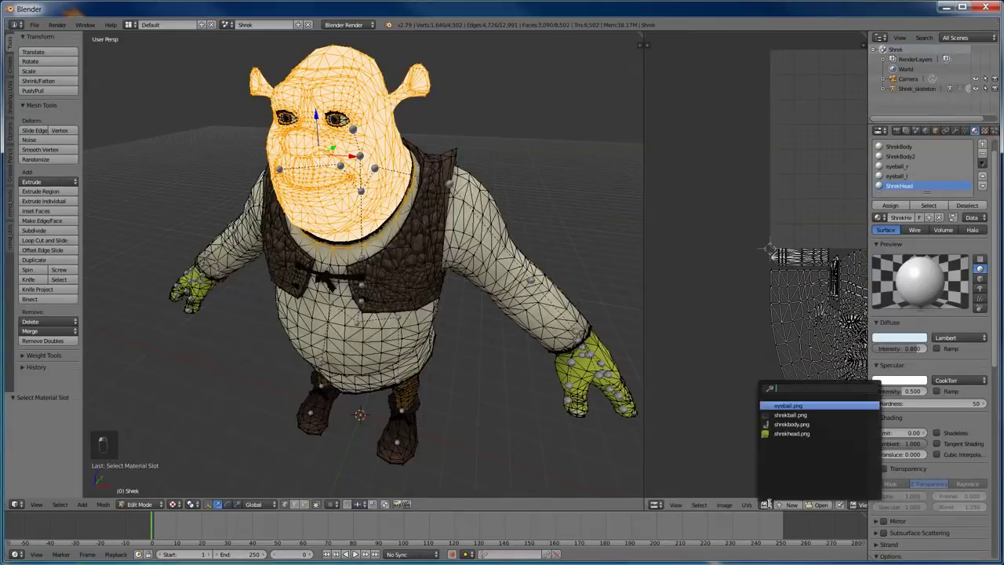
pyautogui.click(790, 433)
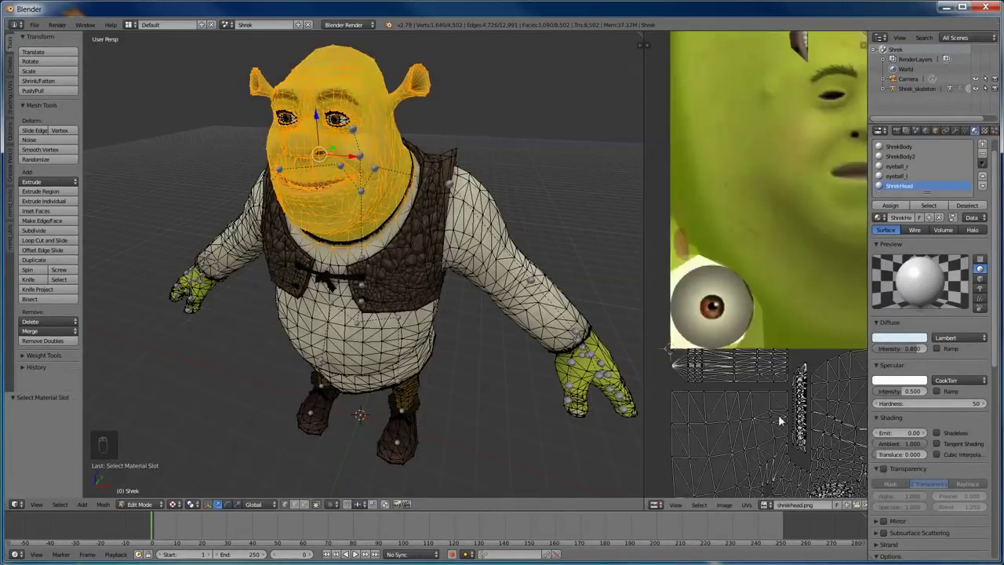
# - Move all head UVs up about 0.977 onto the shrekhead.png image and check the head in Object Mode
pyautogui.scroll(-4, 777, 404)
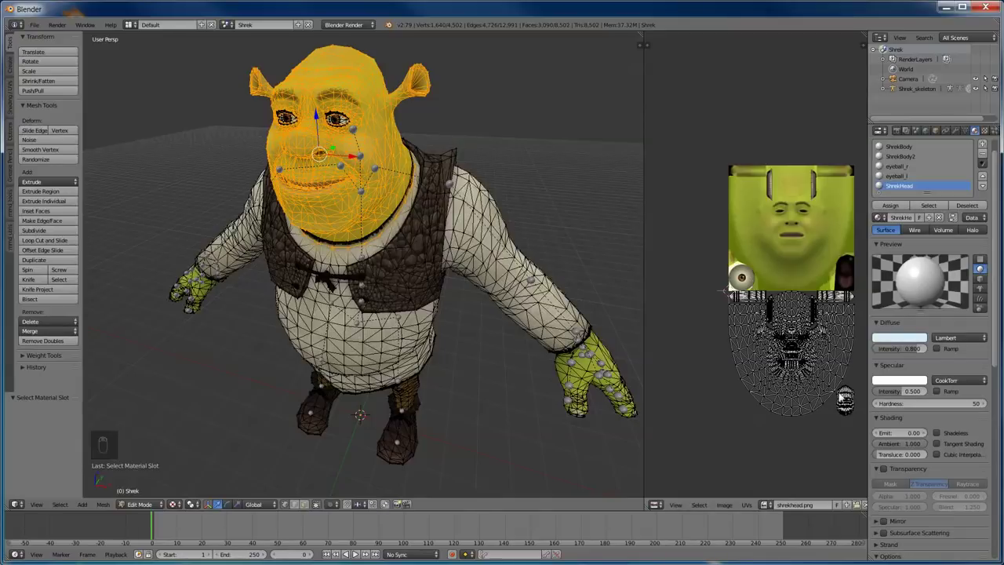
pyautogui.scroll(1, 800, 431)
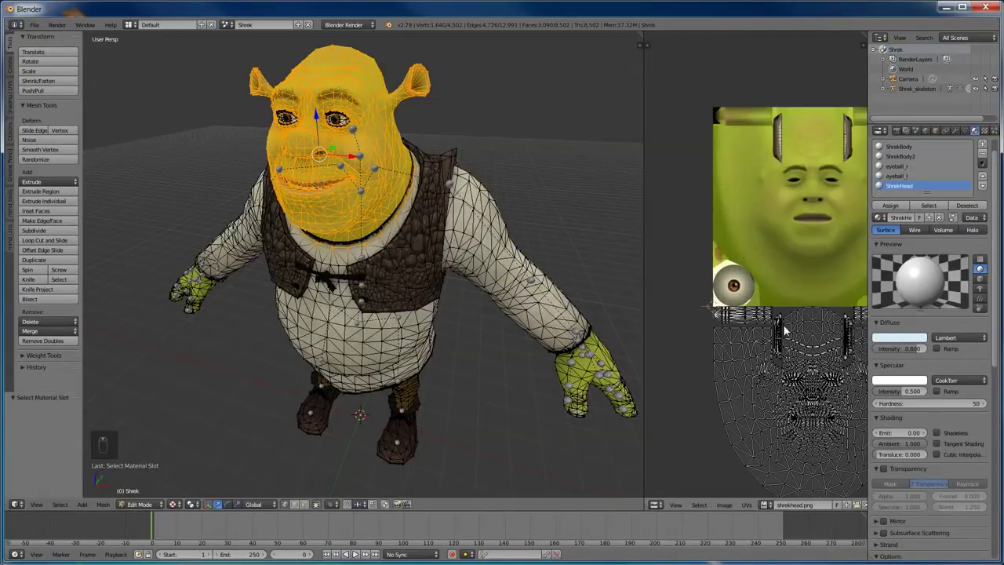
pyautogui.scroll(2, 790, 326)
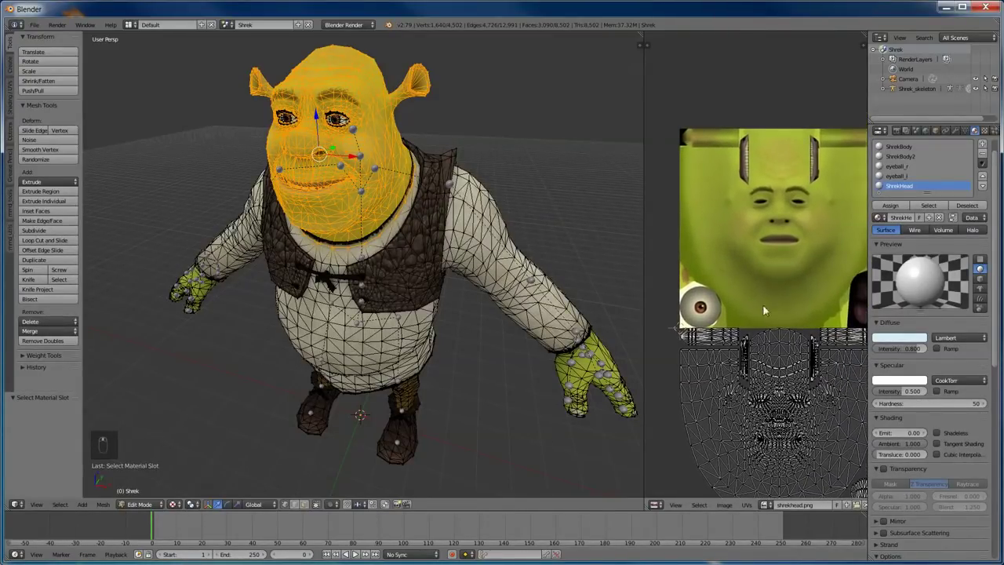
pyautogui.scroll(3, 768, 290)
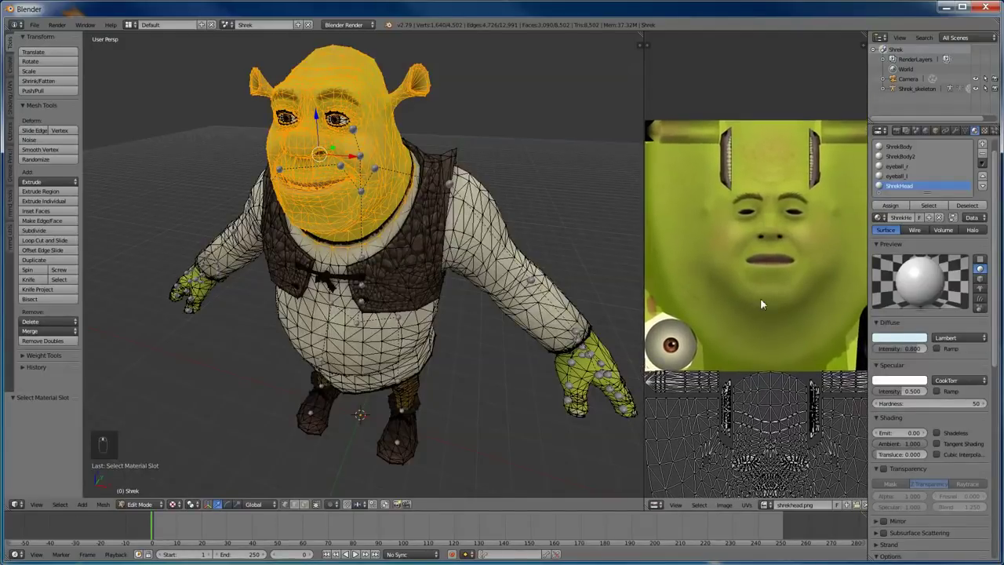
pyautogui.scroll(-2, 760, 298)
pyautogui.press('a')
pyautogui.press('g')
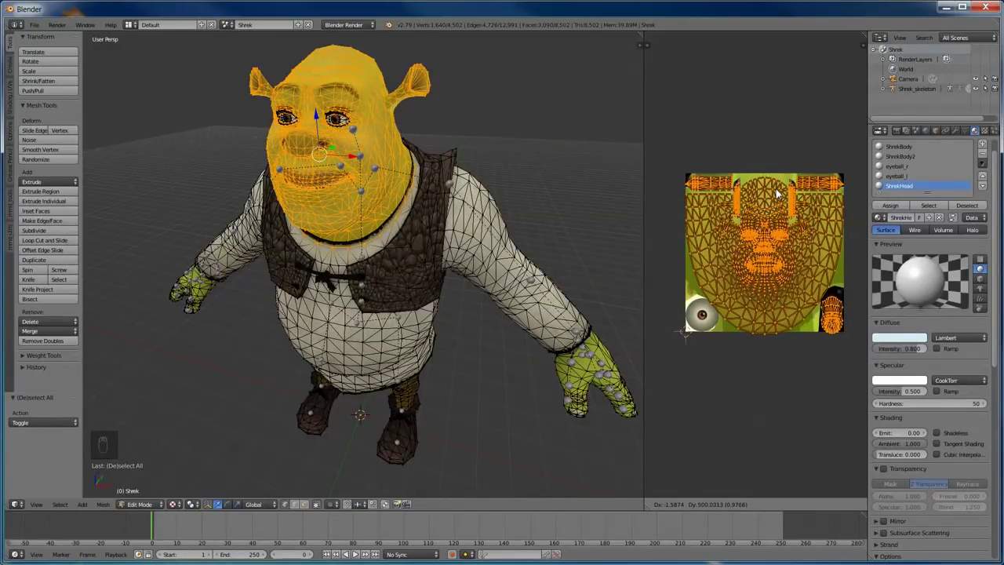
pyautogui.click(777, 192)
pyautogui.press('Tab')
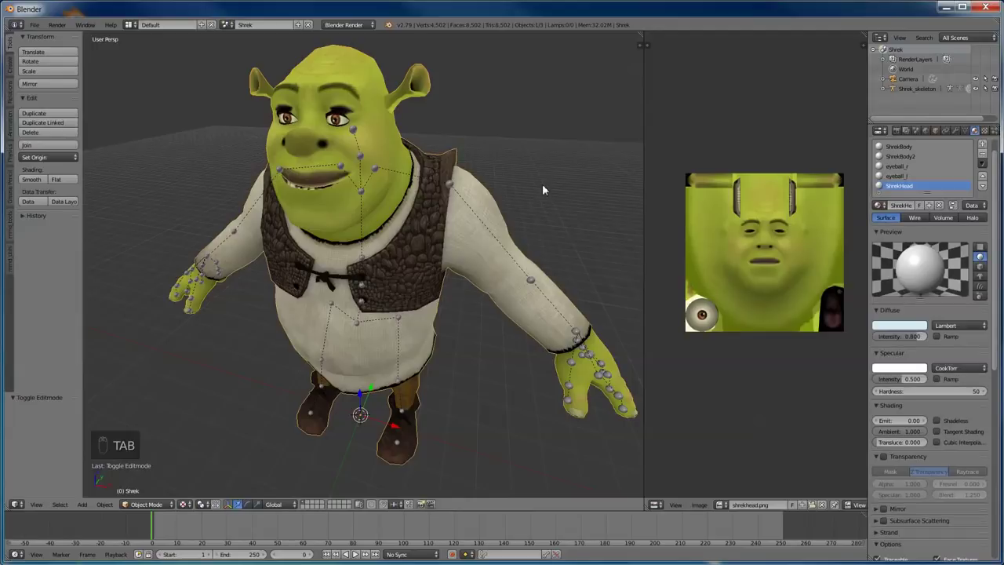
# - Undo the last round of mesh edits and deselect the faces of the eyeball_l material in Edit Mode
pyautogui.hotkey('ctrl', 'z')
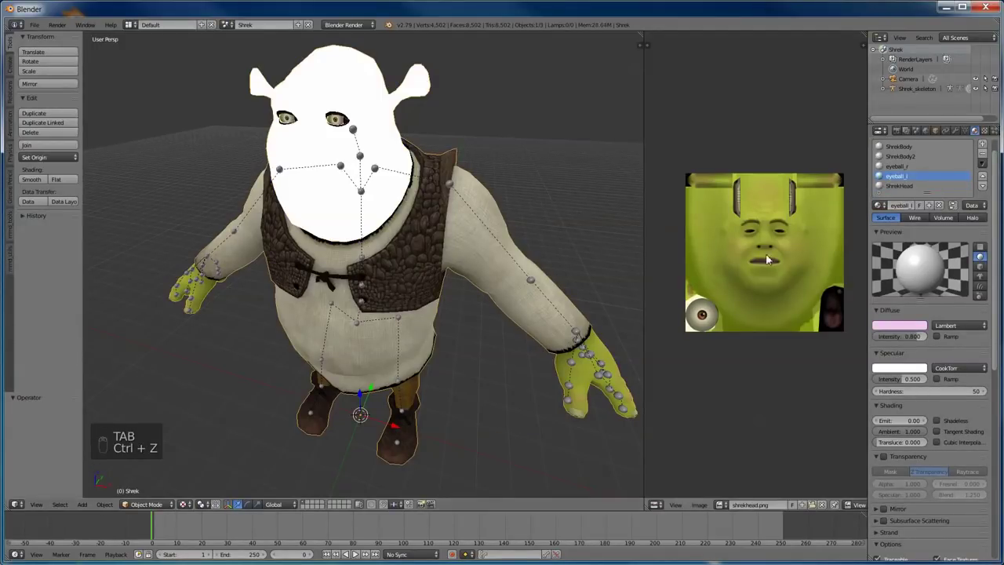
pyautogui.press('Tab')
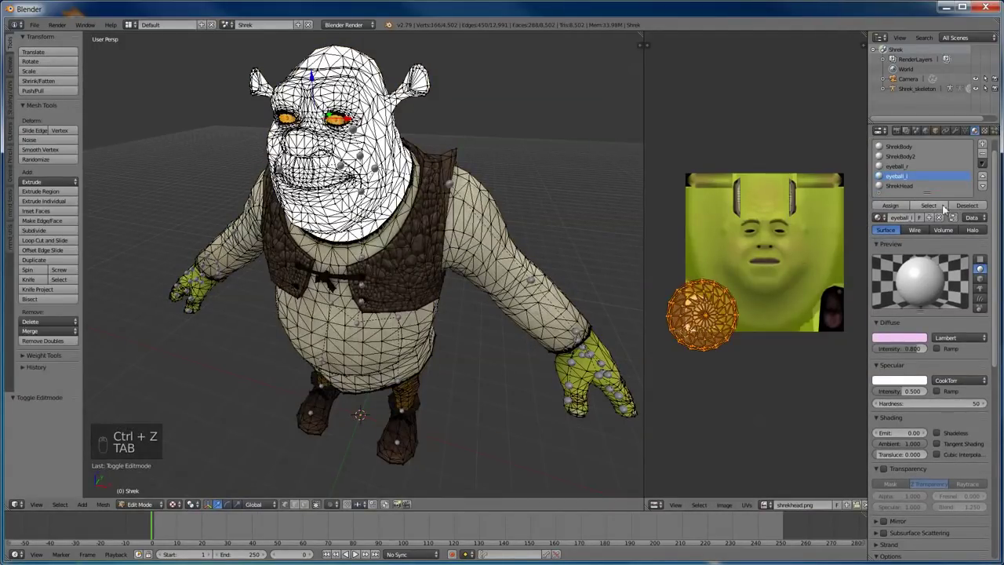
pyautogui.click(967, 205)
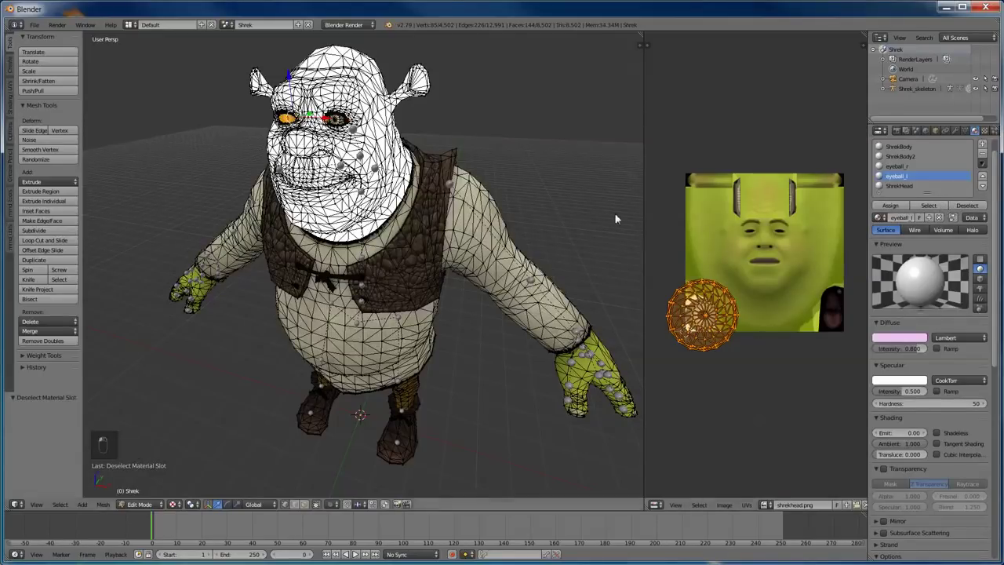
# - Inspect the textured head, eyes and body of the model up close and from a distance in Object Mode
pyautogui.press('Tab')
pyautogui.scroll(-2, 594, 217)
pyautogui.press('Tab')
pyautogui.press('Tab')
pyautogui.scroll(4, 356, 318)
pyautogui.scroll(-4, 355, 318)
pyautogui.moveTo(356, 318); pyautogui.dragTo(335, 179, button='middle')
pyautogui.scroll(4, 336, 179)
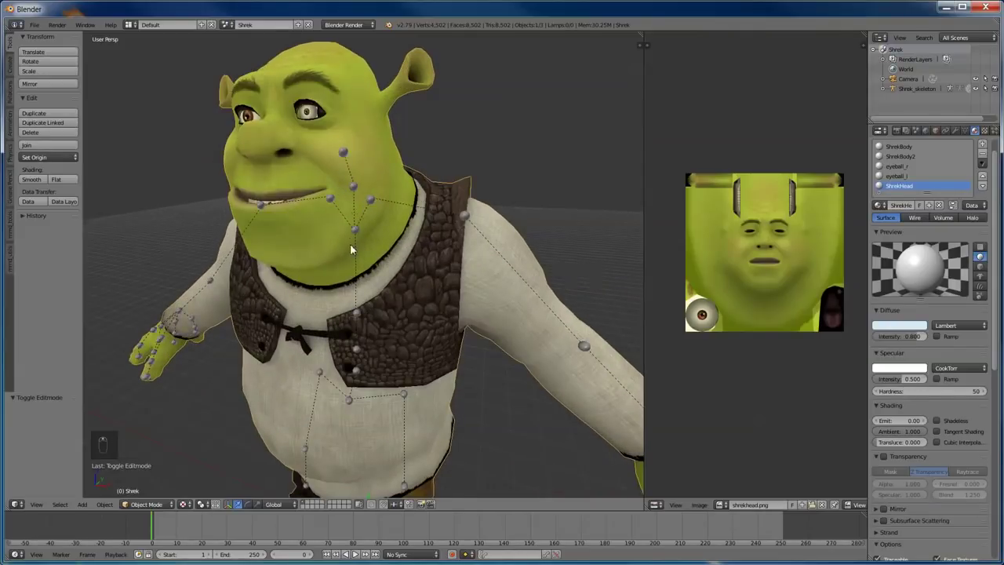
pyautogui.scroll(-4, 351, 250)
pyautogui.moveTo(360, 285); pyautogui.dragTo(470, 393, button='middle')
pyautogui.scroll(1, 941, 174)
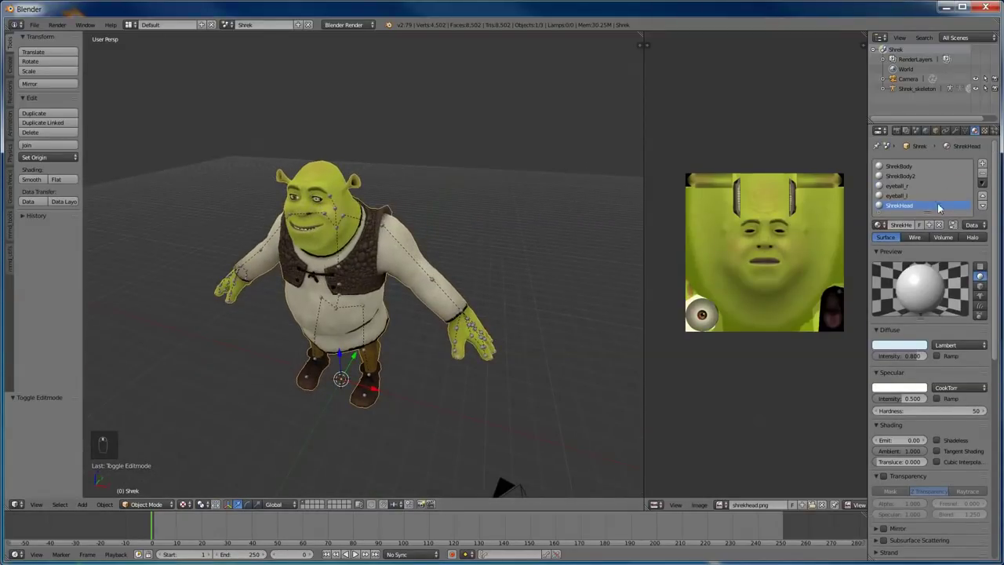
# - Try moving the ShrekHead material slot up and back down the material list
pyautogui.click(985, 194)
pyautogui.click(984, 194)
pyautogui.click(984, 193)
pyautogui.click(984, 194)
pyautogui.click(984, 206)
pyautogui.click(984, 205)
pyautogui.click(985, 206)
pyautogui.click(984, 206)
pyautogui.click(983, 197)
pyautogui.click(983, 198)
pyautogui.click(983, 197)
pyautogui.click(983, 197)
pyautogui.click(982, 206)
pyautogui.click(981, 206)
pyautogui.click(982, 206)
pyautogui.click(981, 206)
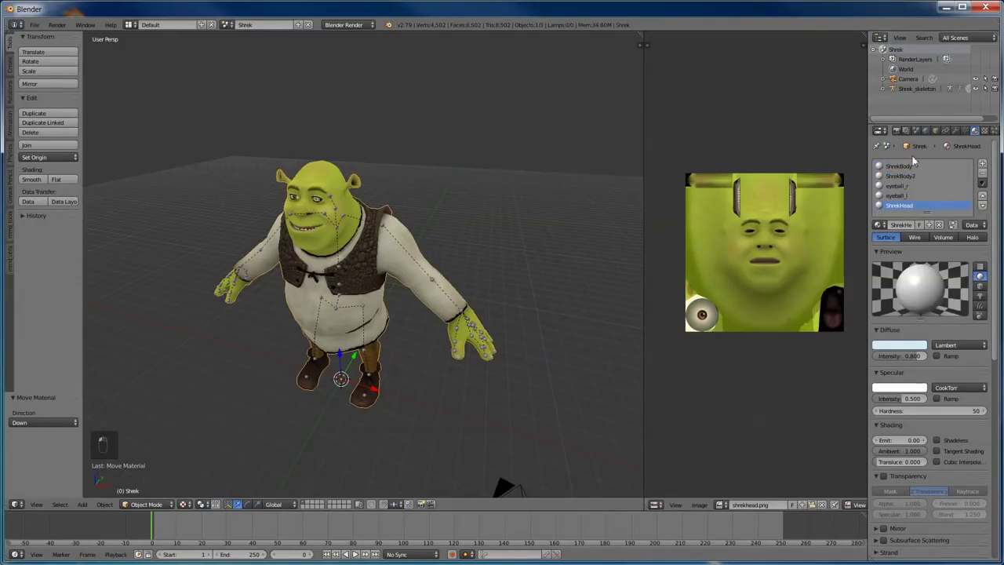
# - Move the ShrekHead material slot to the first position, above ShrekBody, and review the model
pyautogui.click(982, 198)
pyautogui.click(981, 197)
pyautogui.click(982, 197)
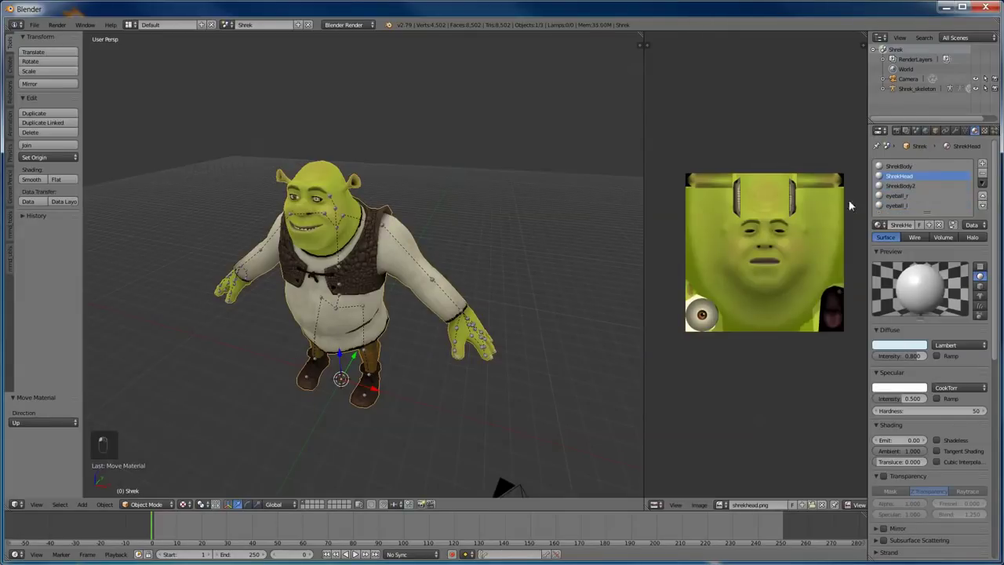
pyautogui.click(982, 198)
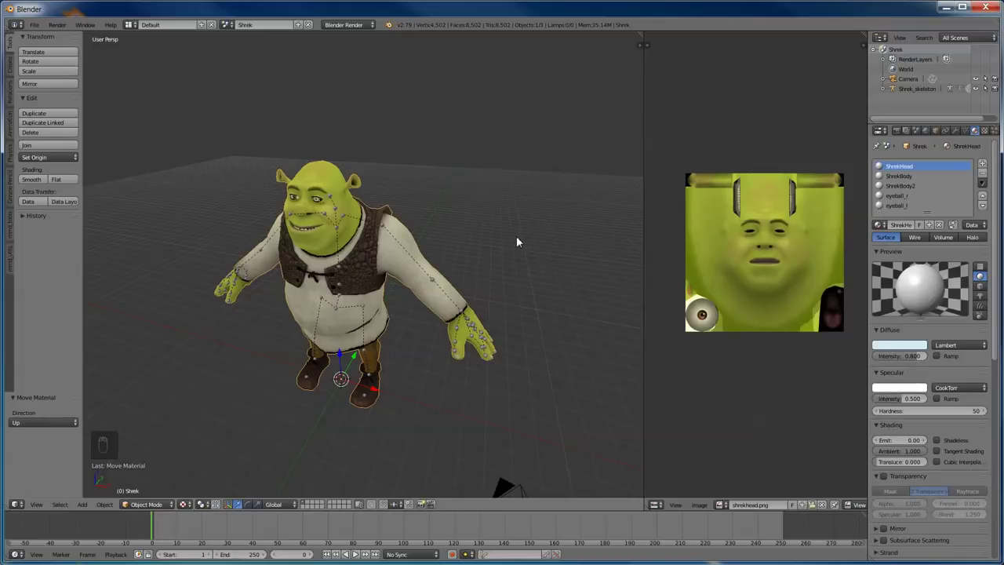
pyautogui.scroll(2, 517, 243)
pyautogui.moveTo(516, 240); pyautogui.dragTo(548, 253, button='middle')
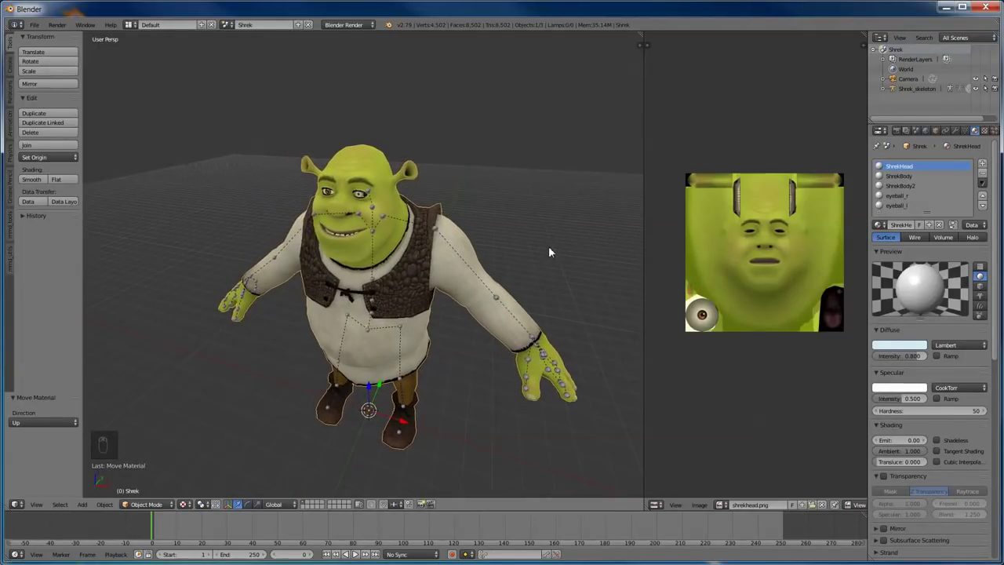
pyautogui.scroll(-2, 549, 253)
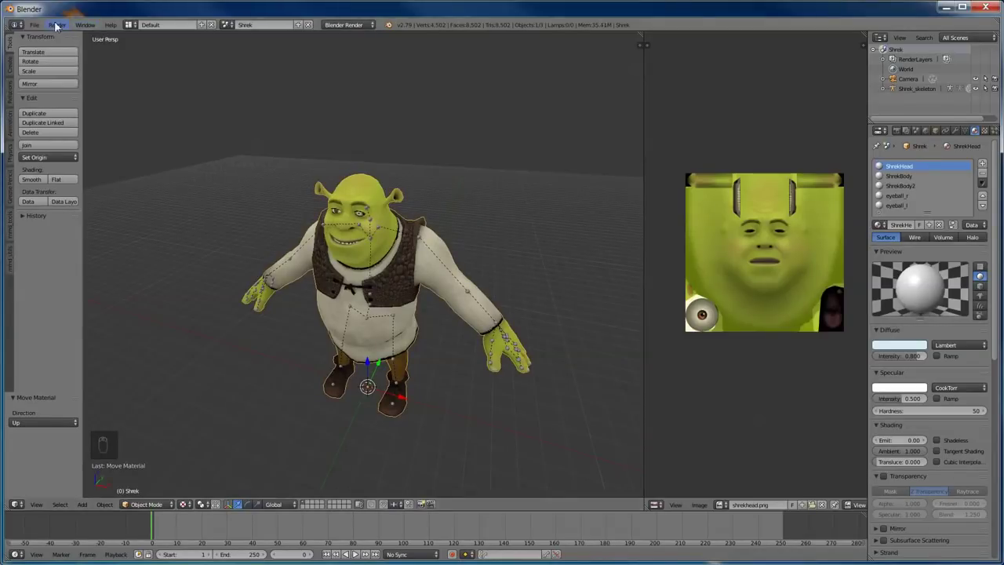